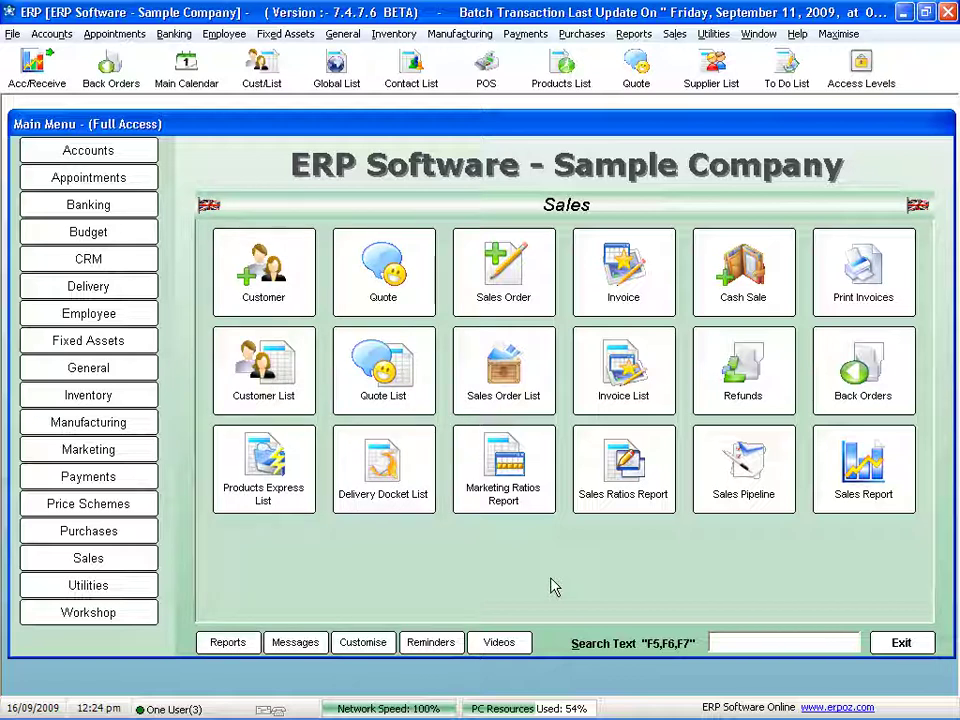
Look through the main menu modules, including Accounts, Appointments, Banking, Budget, Fixed Assets and Workshop, and return to Inventory
left_click(75, 395)
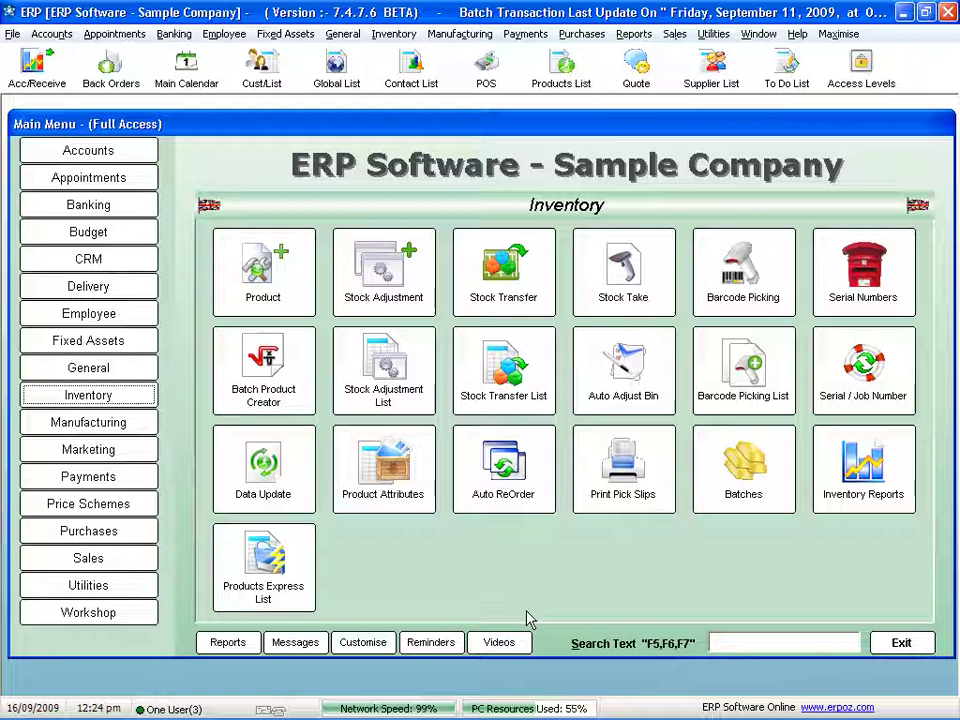
left_click(115, 152)
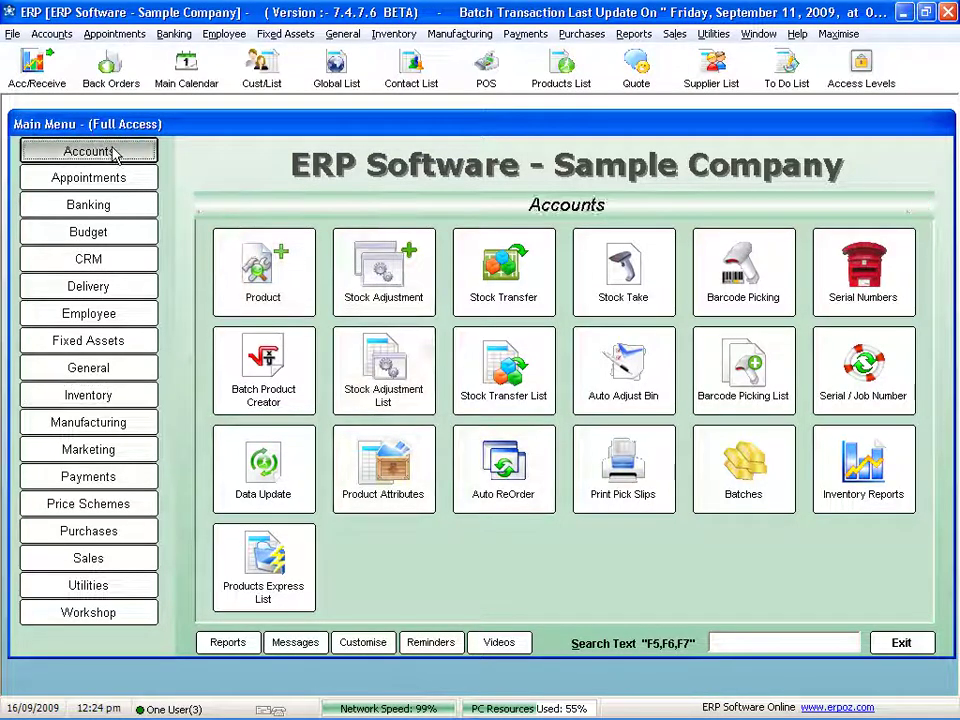
left_click(107, 182)
left_click(109, 207)
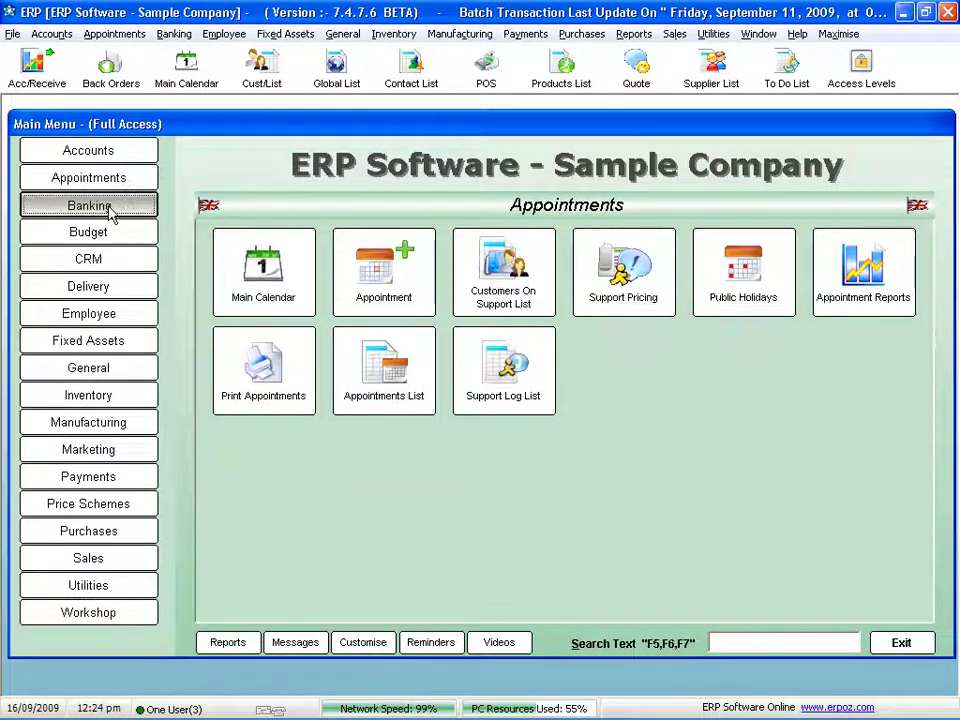
left_click(110, 234)
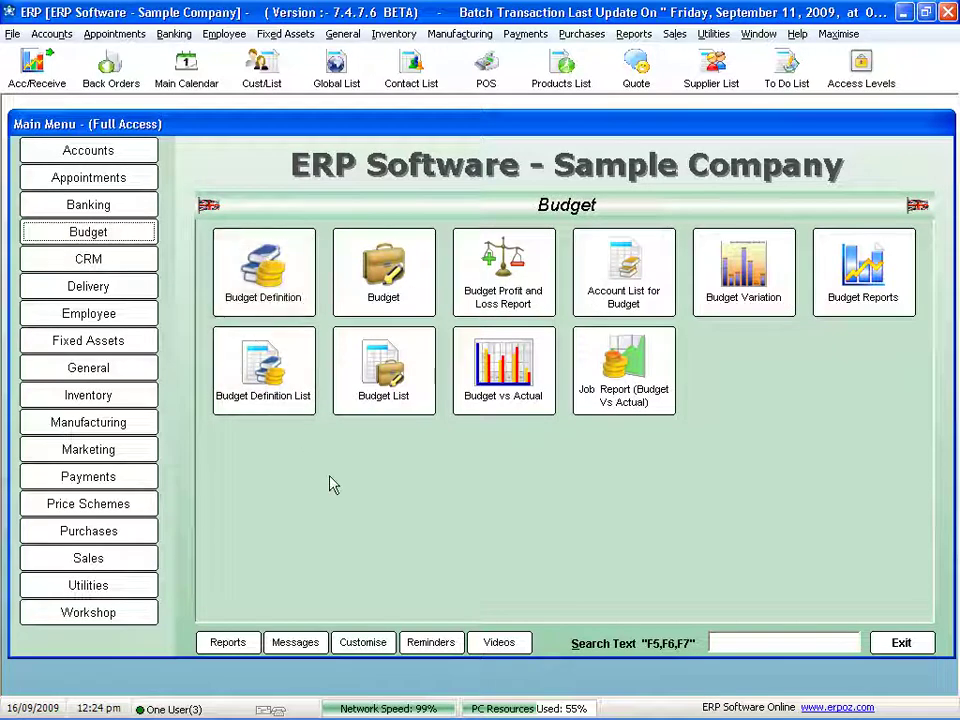
left_click(115, 343)
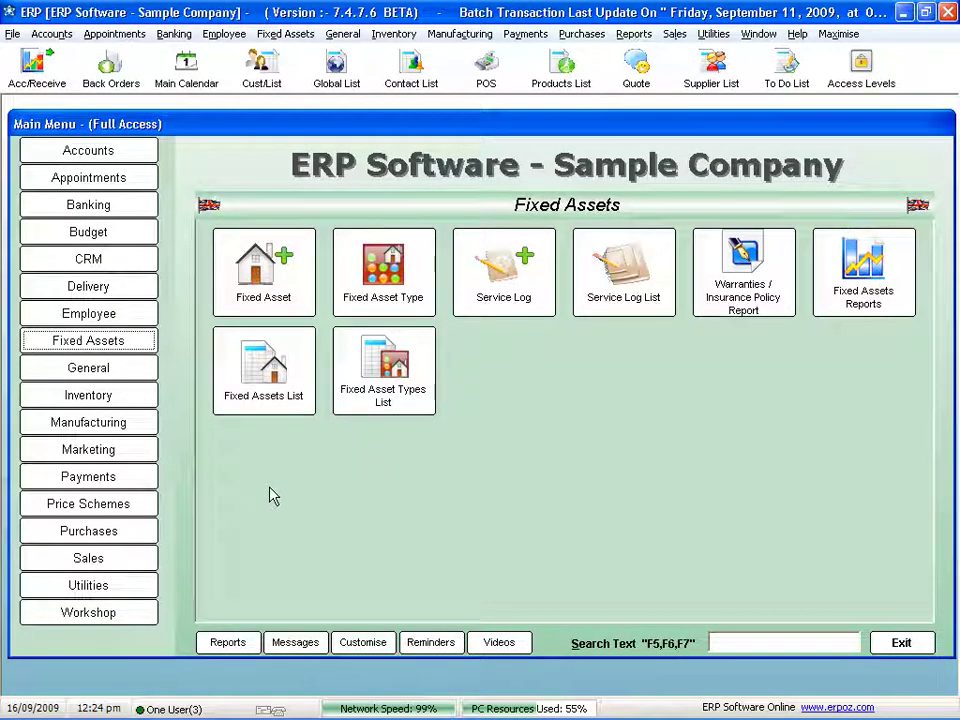
left_click(126, 398)
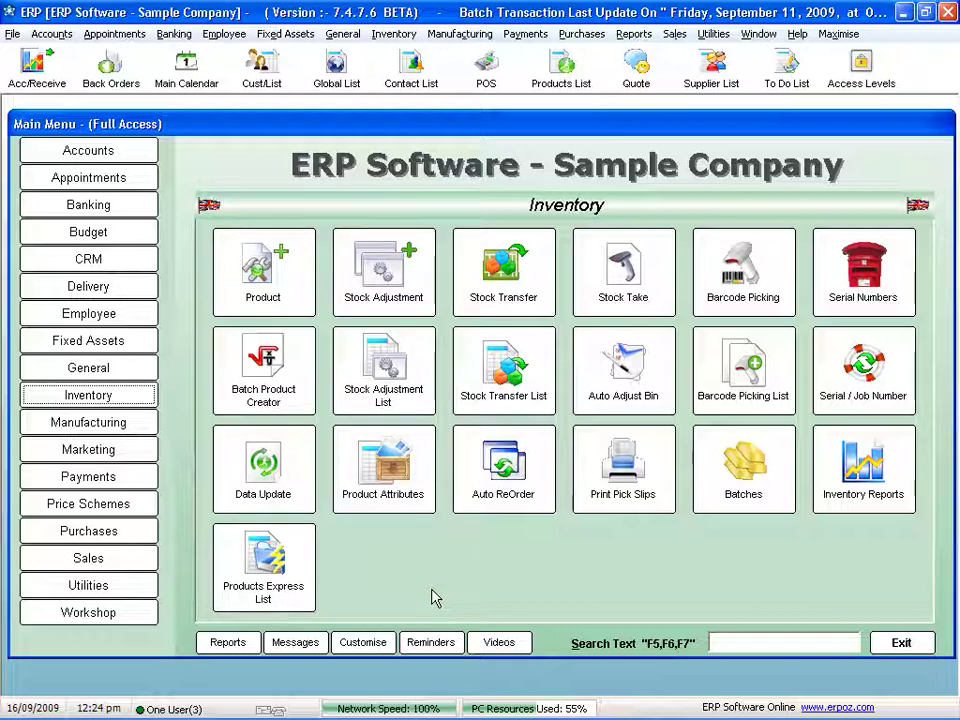
left_click(139, 612)
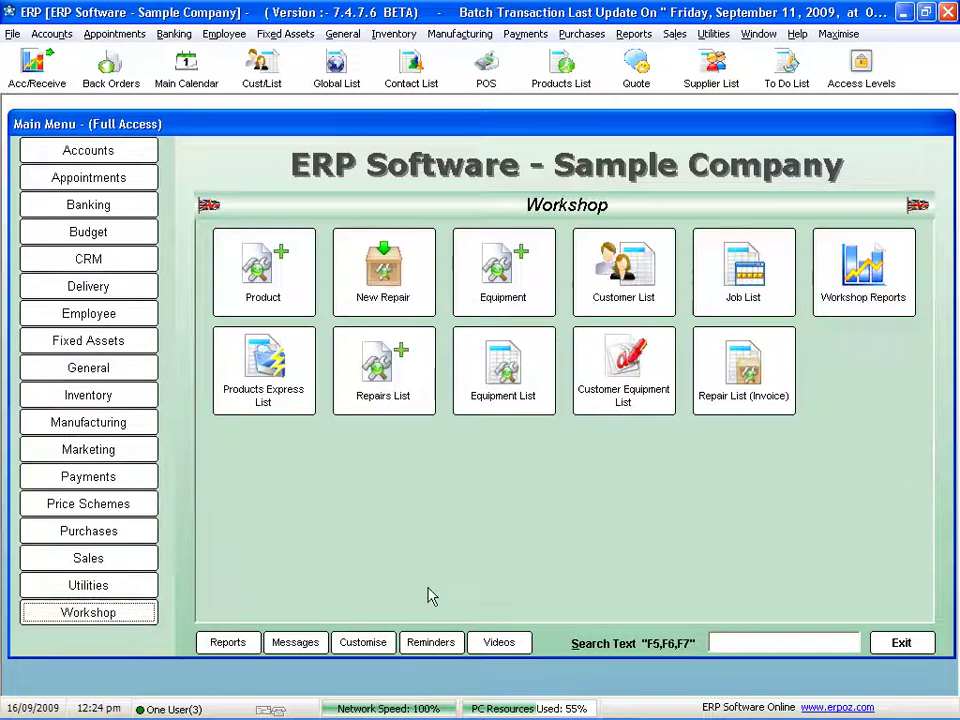
left_click(116, 404)
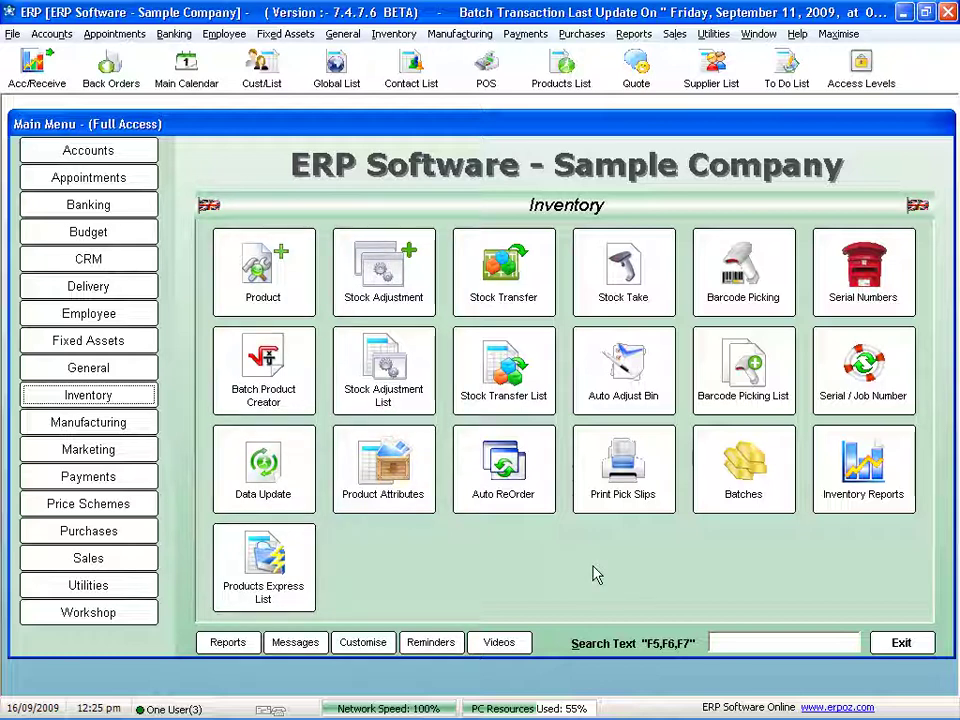
Move the Manufacture column behind Dept in the Express Product List and view the Bridgestone Wheels product record
left_click(298, 568)
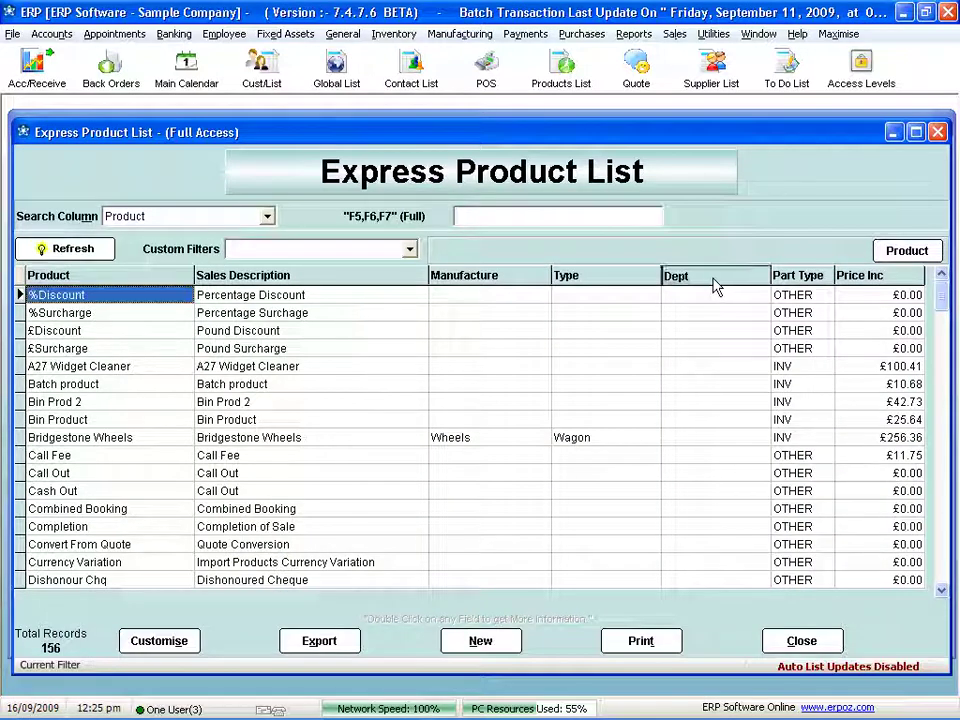
left_click_drag(714, 281, 440, 285)
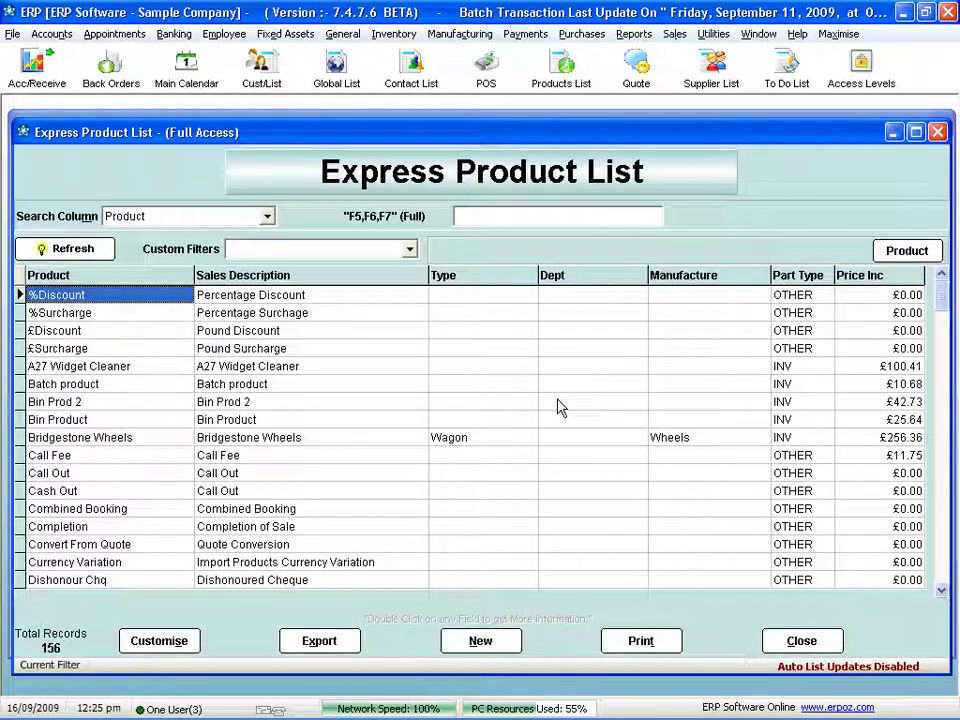
left_click(278, 438)
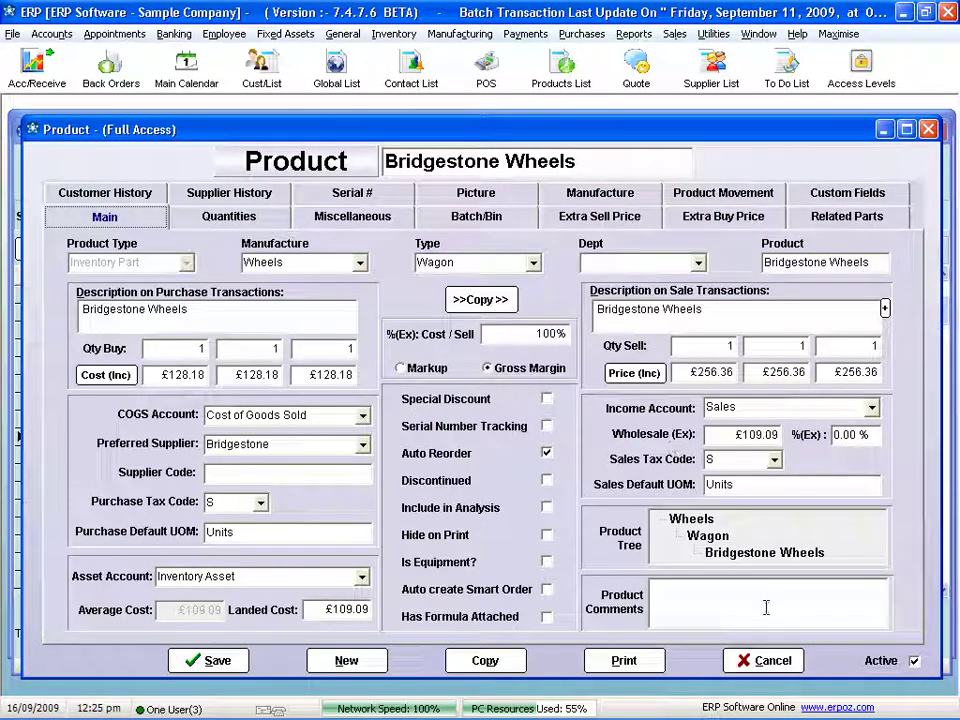
left_click(764, 660)
left_click(801, 700)
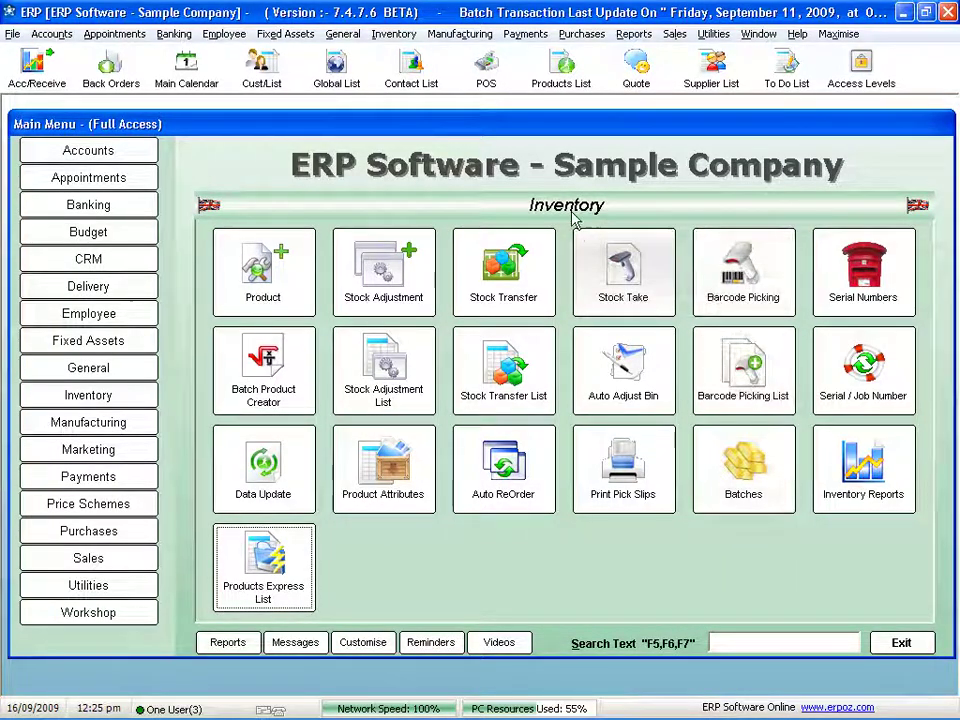
View the inventory's Serial Numbers list filtered by Sold, On Sales Order and Fixed Asset, and return it to Available
left_click(113, 370)
left_click(111, 394)
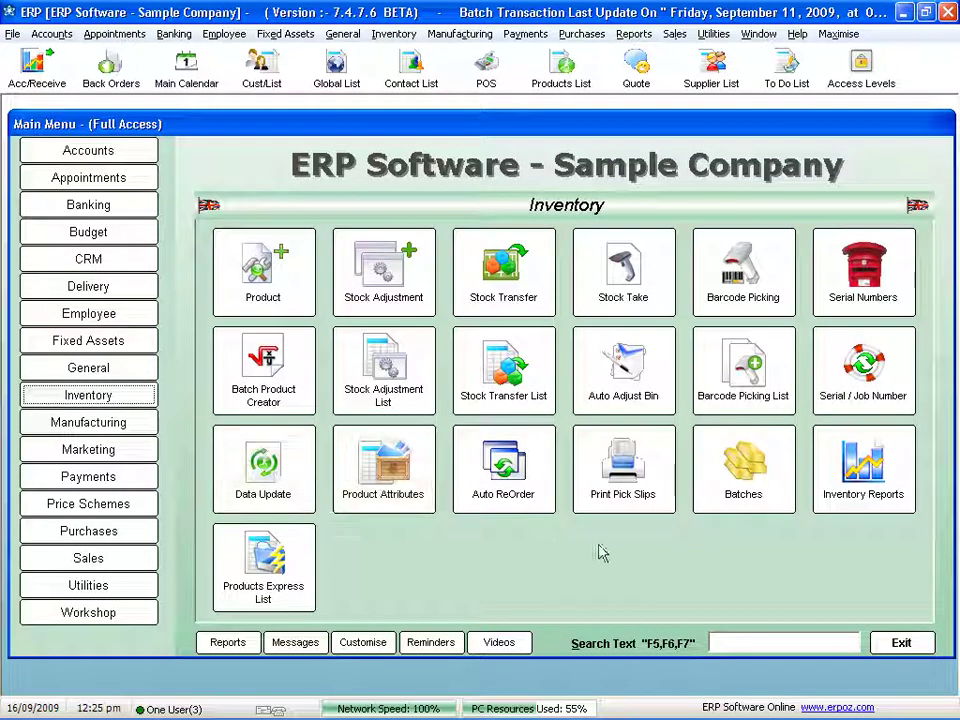
left_click(863, 268)
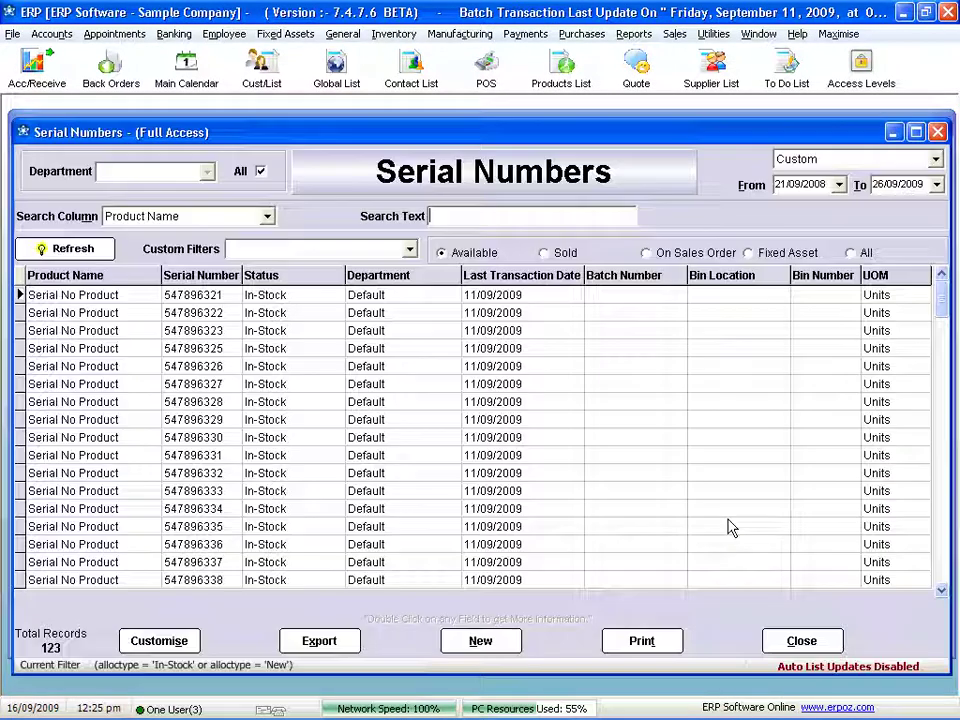
left_click(544, 255)
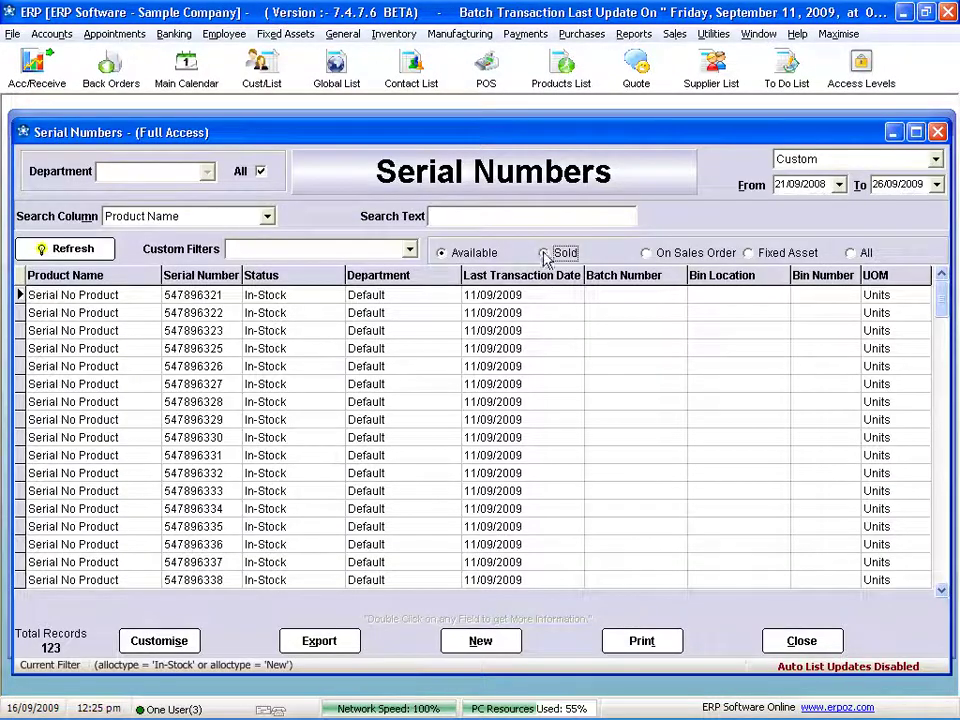
left_click(687, 255)
left_click(786, 254)
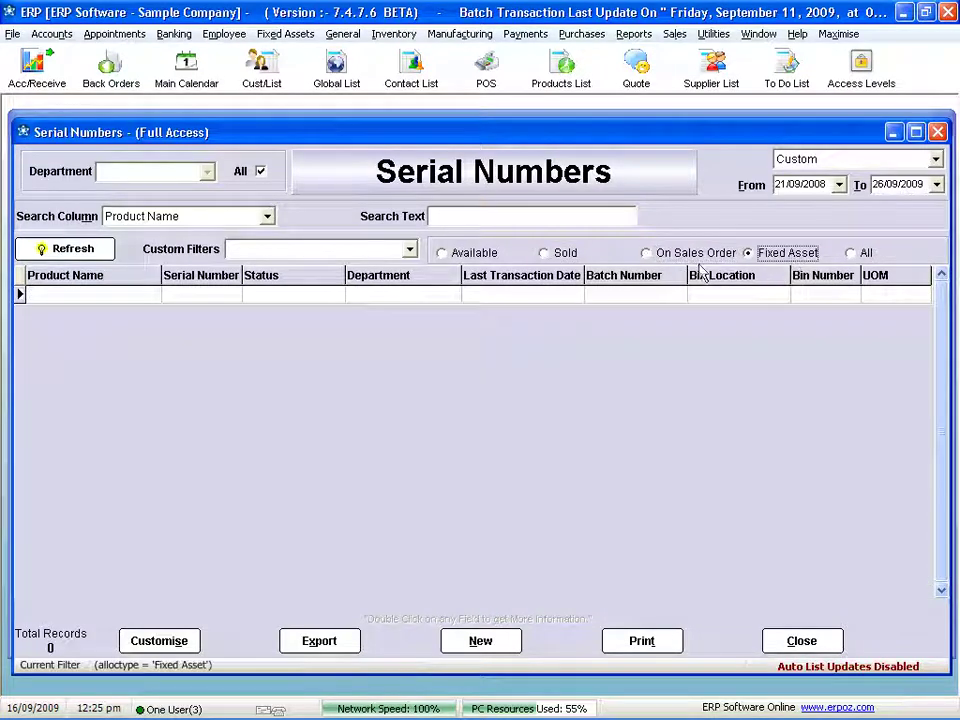
left_click(470, 253)
Examine the history of serial number 547896326 and the purchase order it came from
double_click(214, 368)
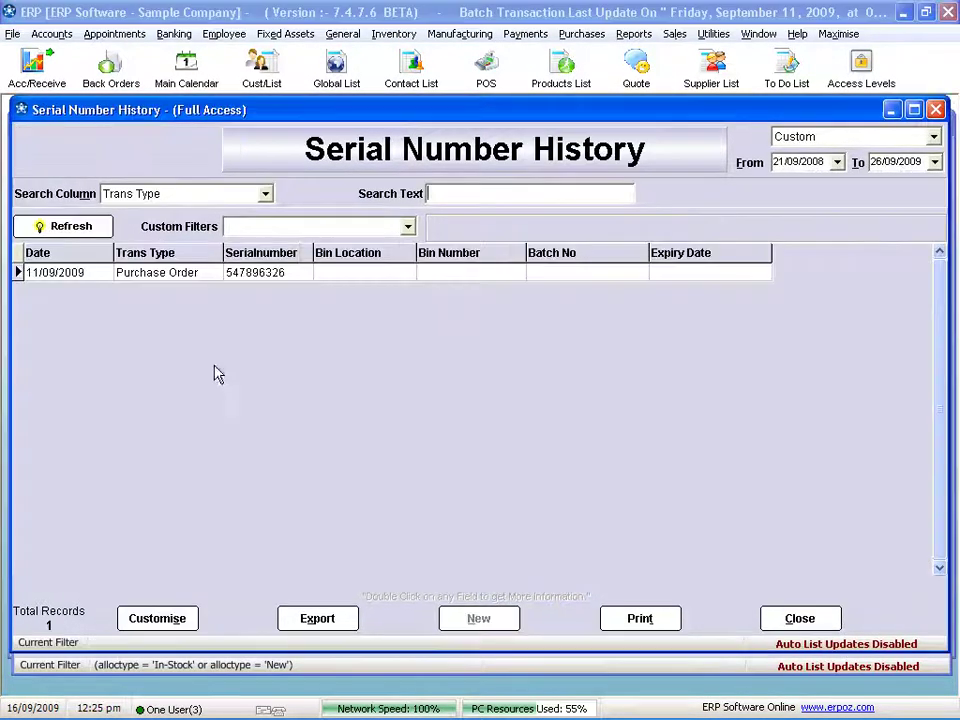
double_click(251, 275)
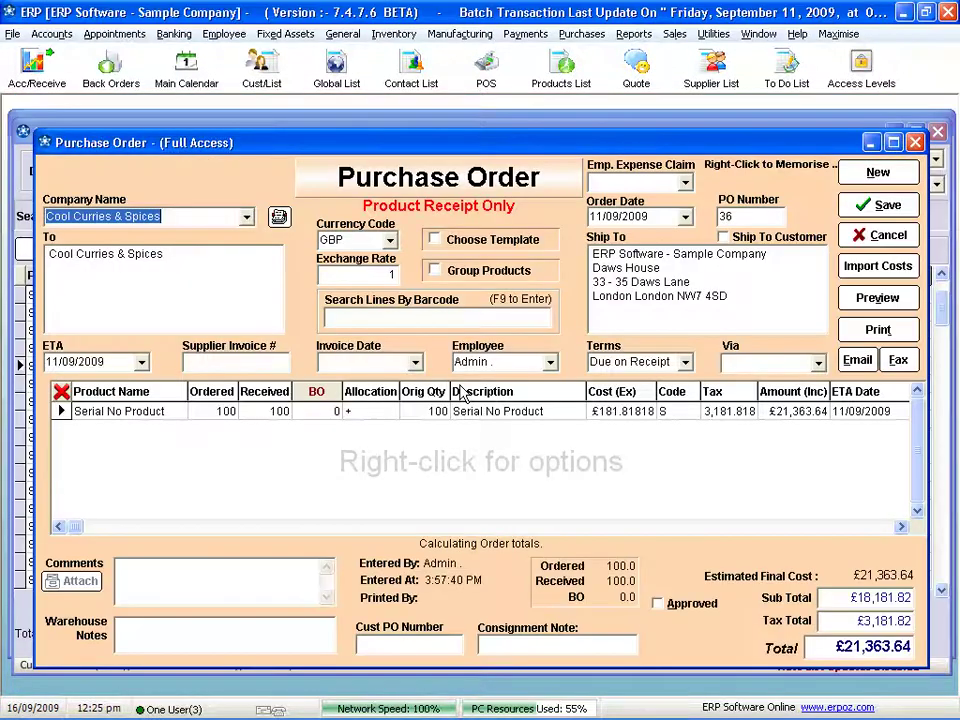
left_click(880, 234)
left_click(830, 645)
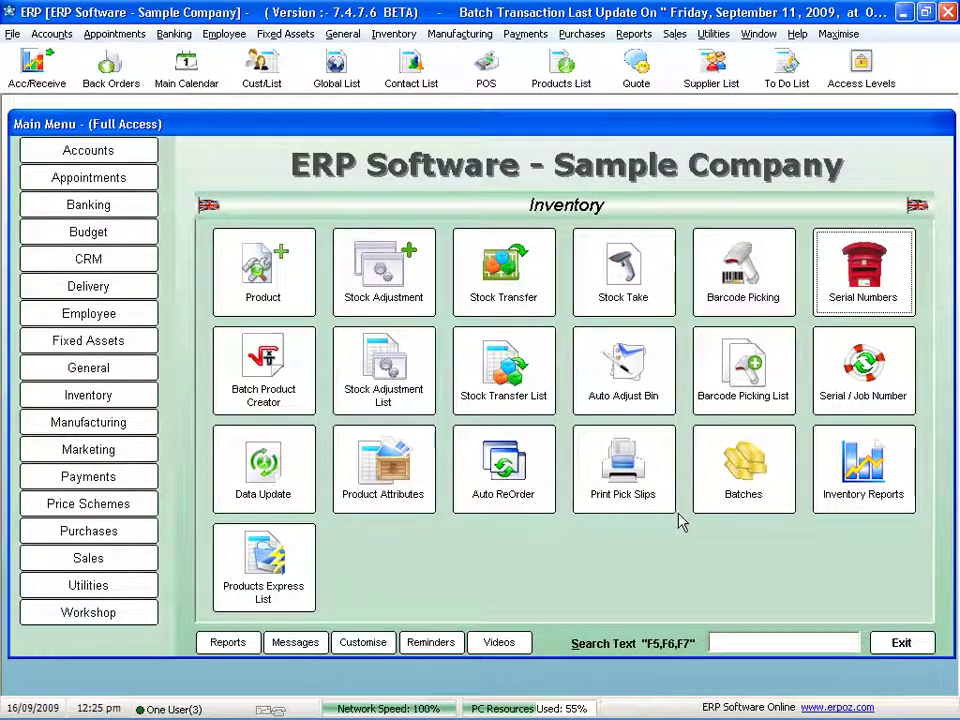
Examine the third invoice listed under the first Bridgestone Wheels batch in the Batches list
left_click(740, 470)
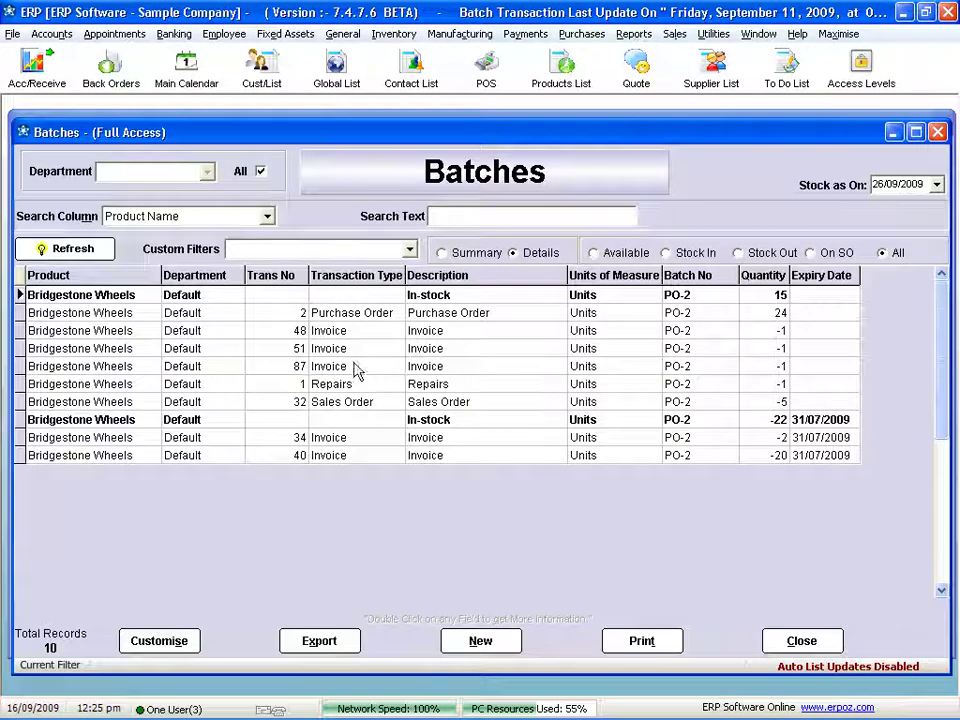
left_click(358, 366)
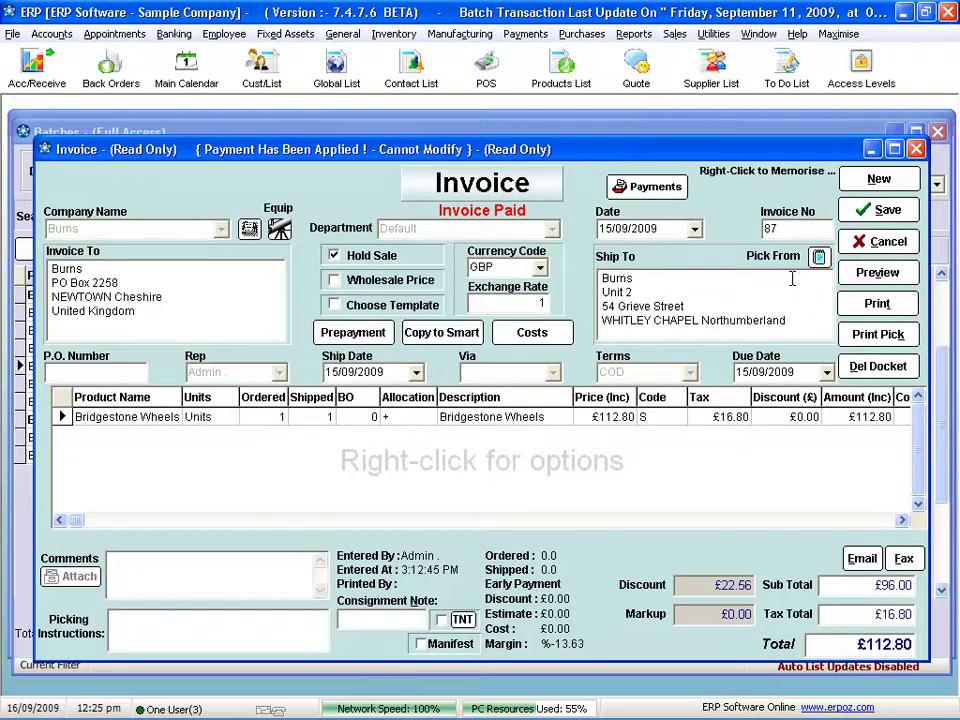
left_click(887, 241)
left_click(775, 640)
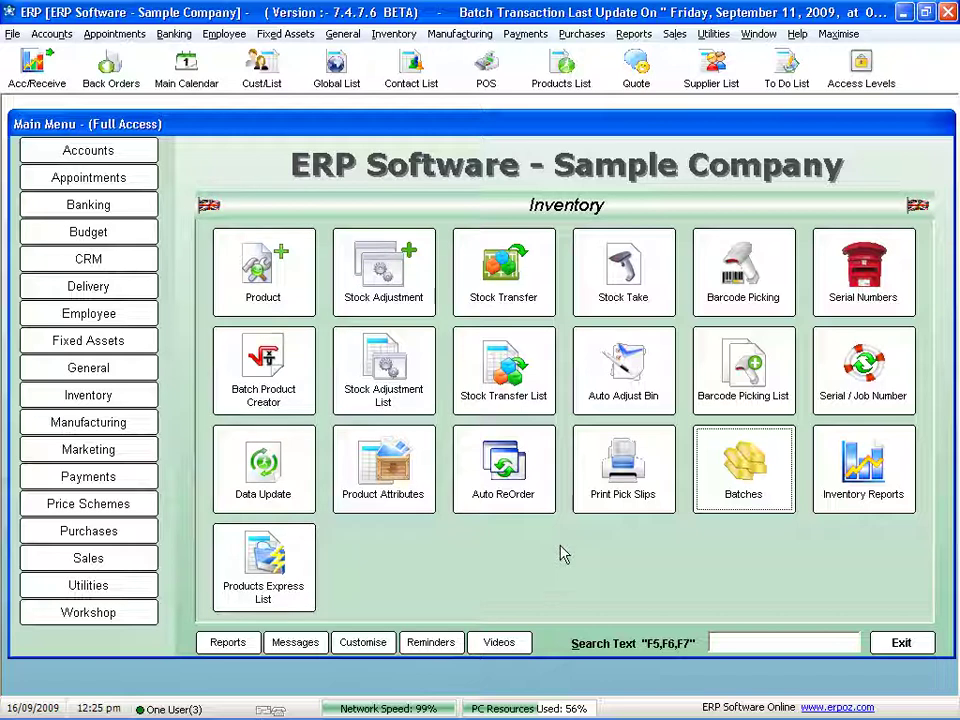
View the Barcode Picking screen in Inventory and return to the main menu
left_click(730, 285)
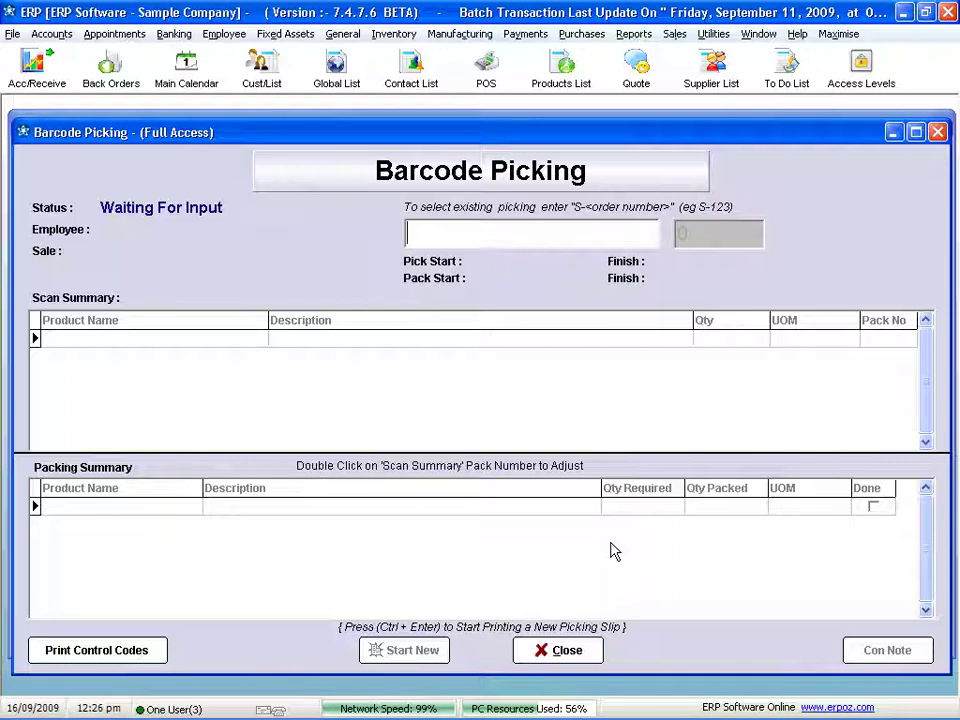
left_click(565, 648)
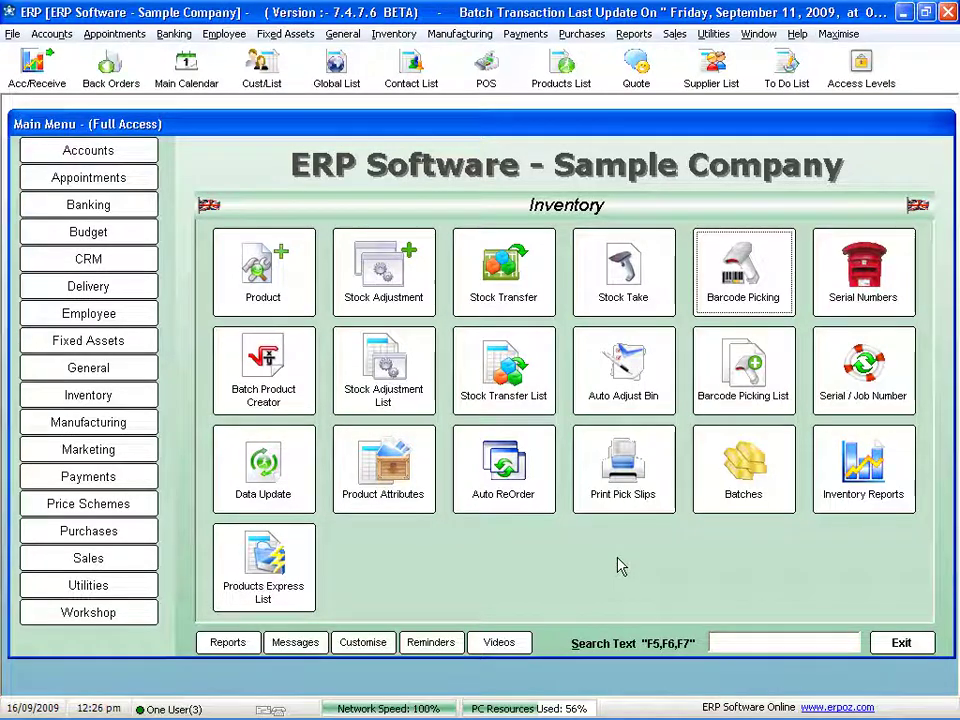
Examine the quantity, preferred supplier and price columns of the full Product List
left_click(561, 68)
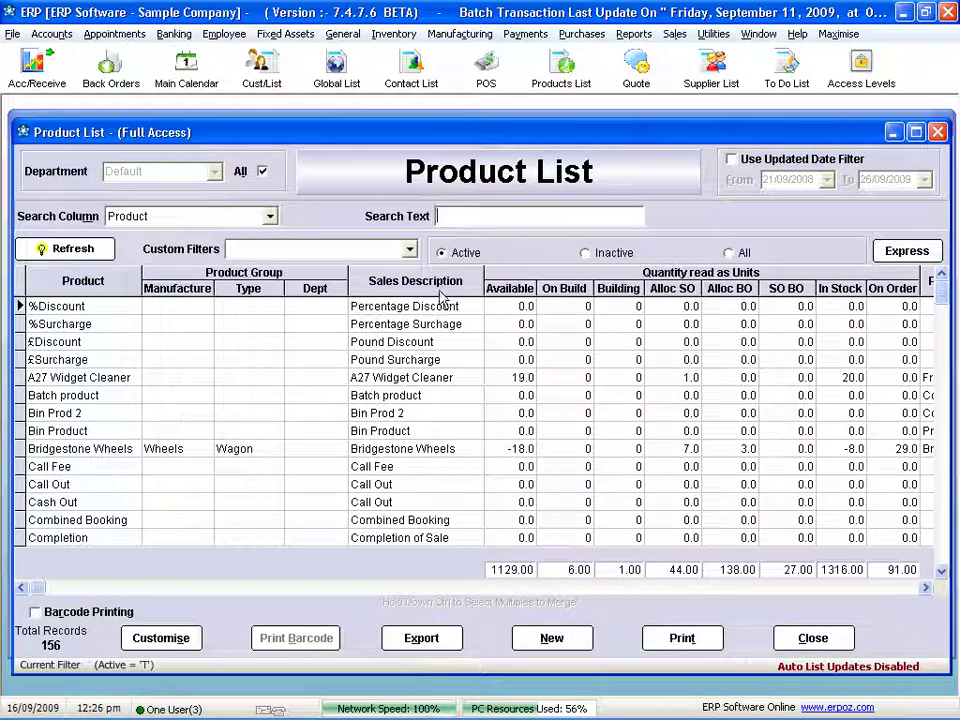
left_click_drag(927, 590, 927, 590)
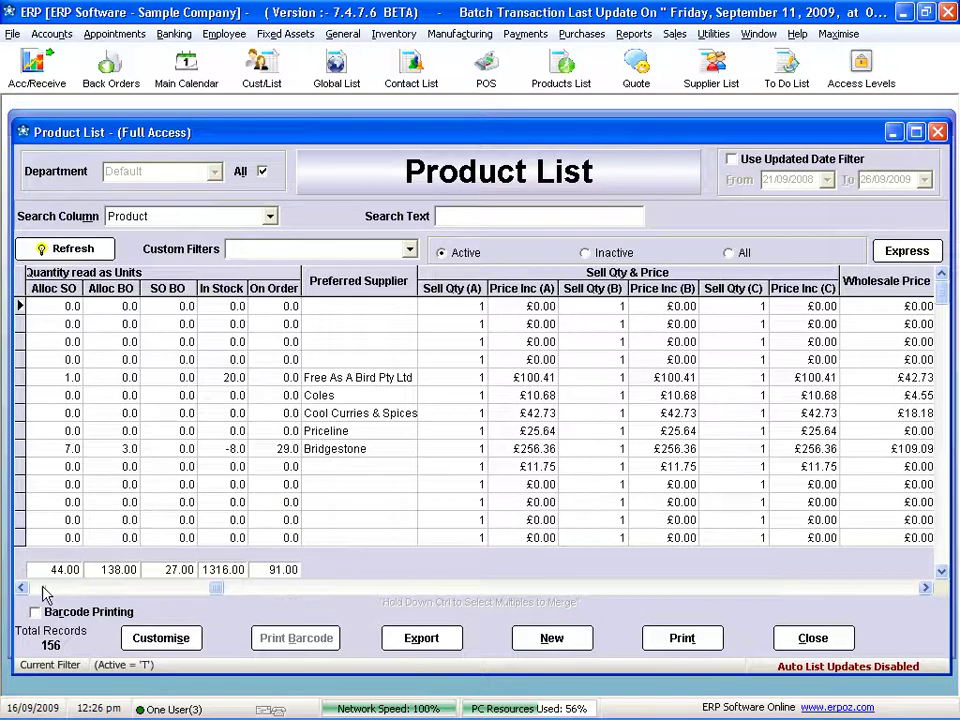
key("Home")
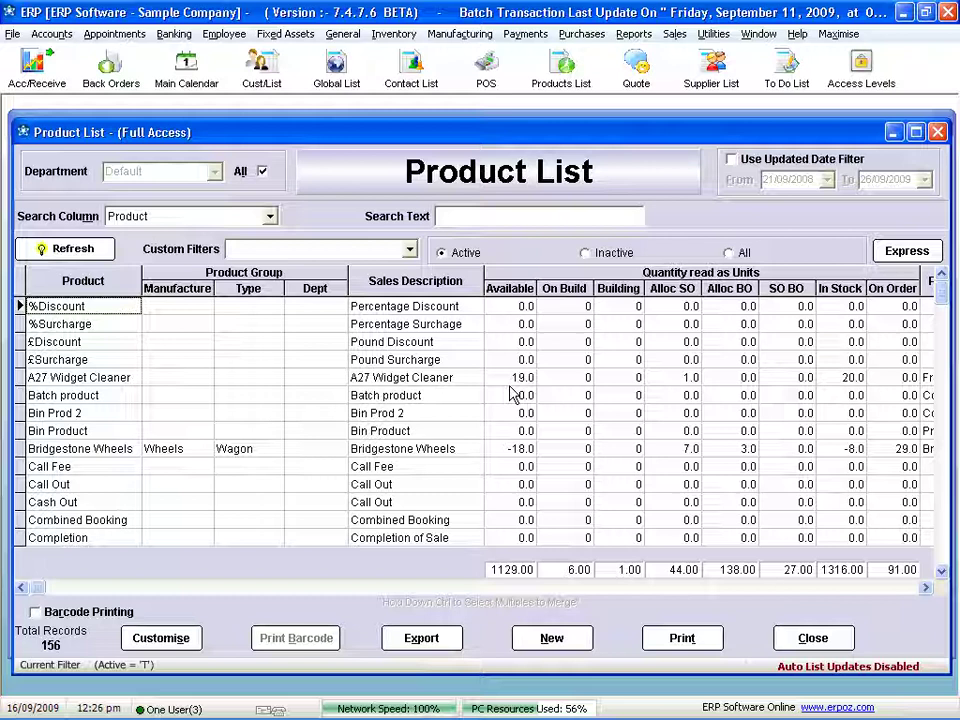
Examine the product status behind the Bridgestone Wheels on-order quantity and its first outstanding purchase order
left_click(895, 380)
key("Down")
key("Down")
key("Down")
key("Down")
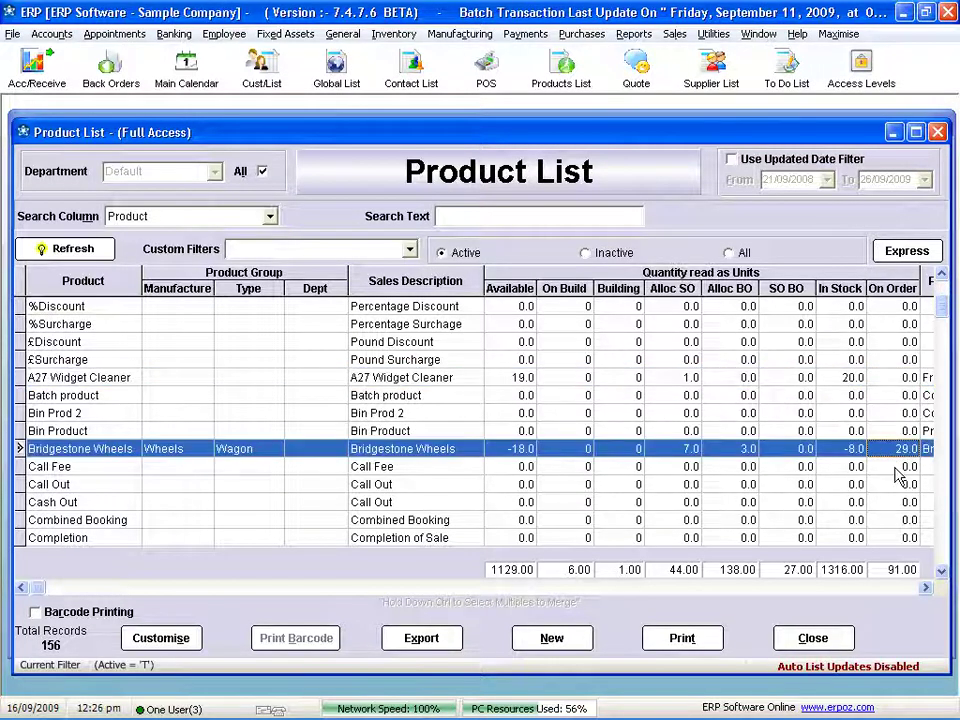
double_click(906, 449)
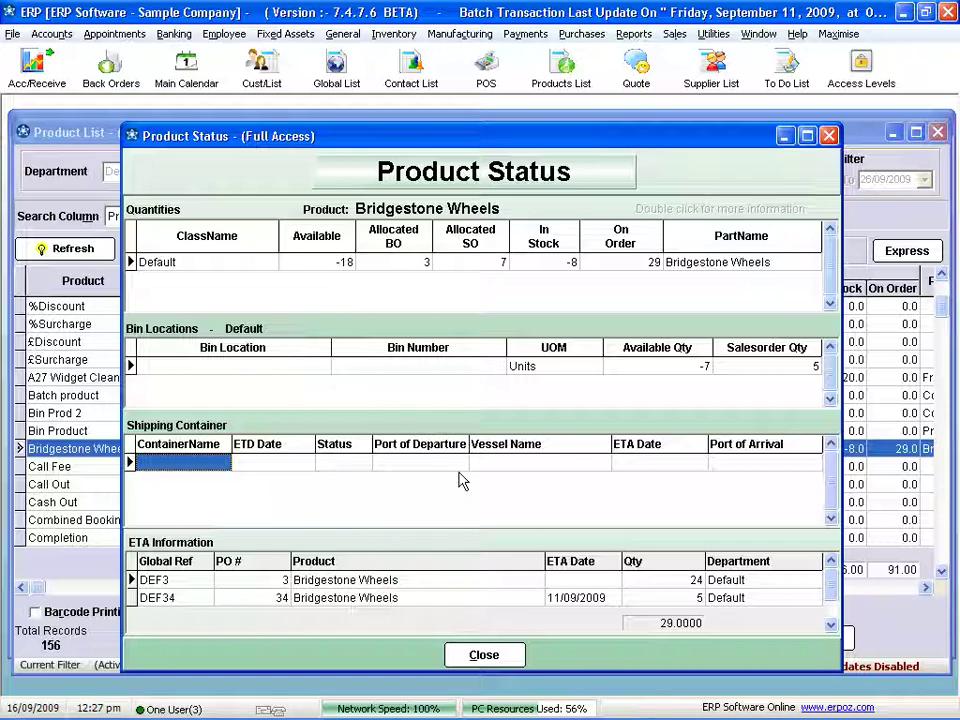
double_click(355, 580)
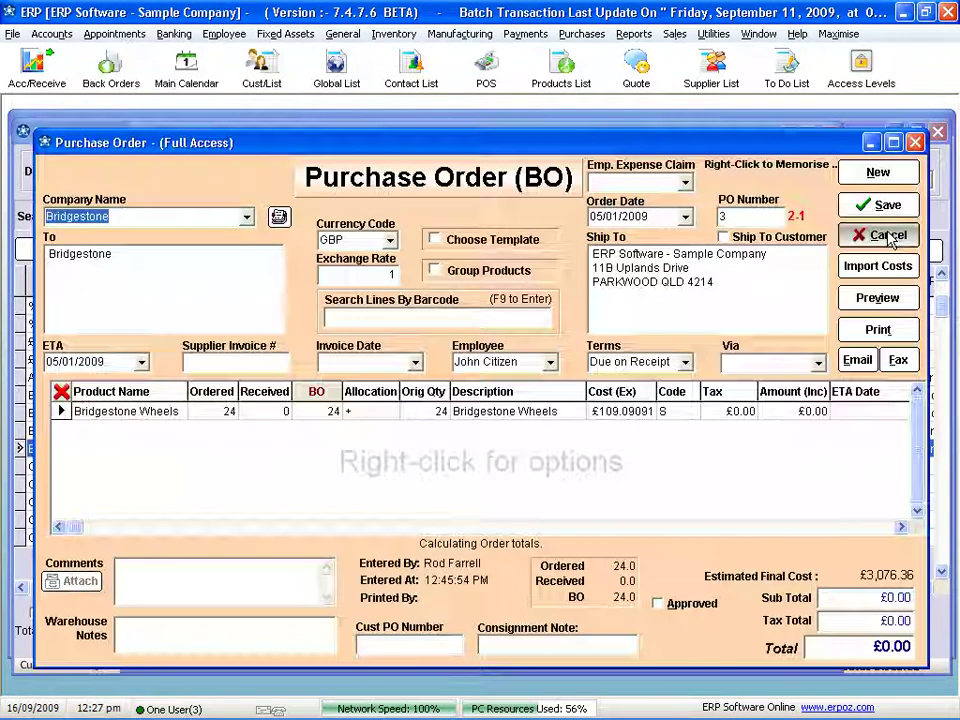
left_click(882, 235)
left_click(474, 655)
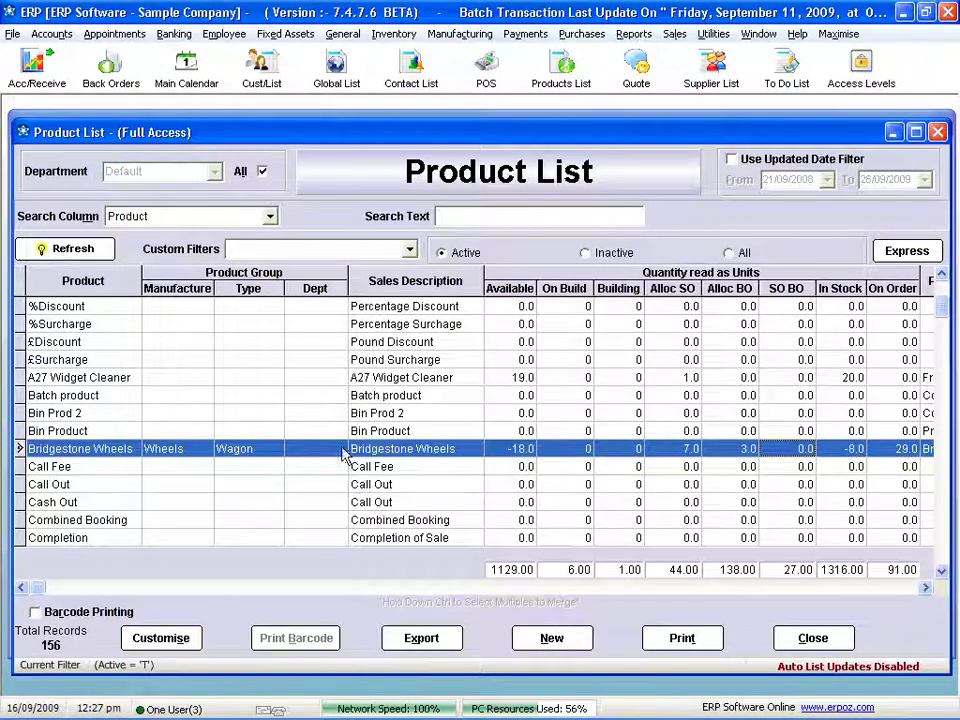
Review the main, quantities and miscellaneous details of the Bridgestone Wheels product record
double_click(381, 459)
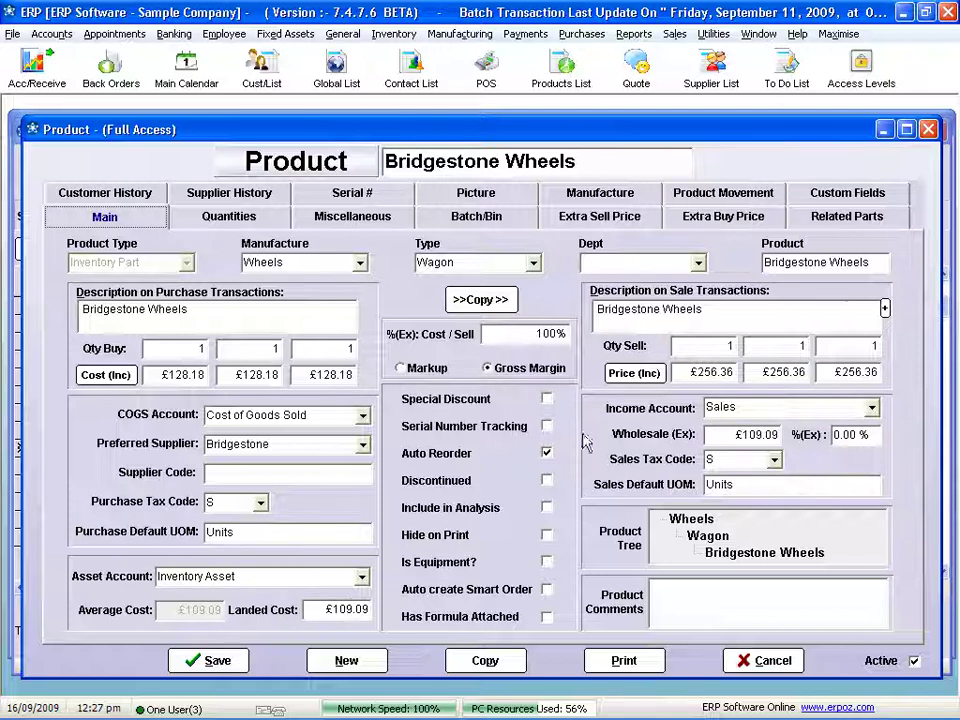
left_click(230, 217)
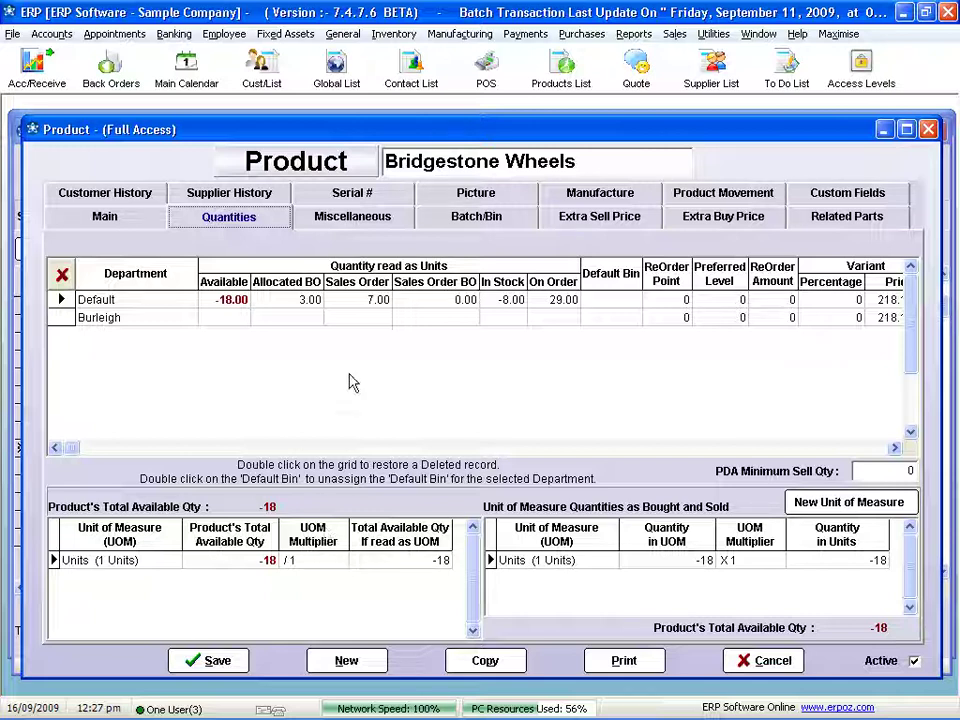
left_click(362, 219)
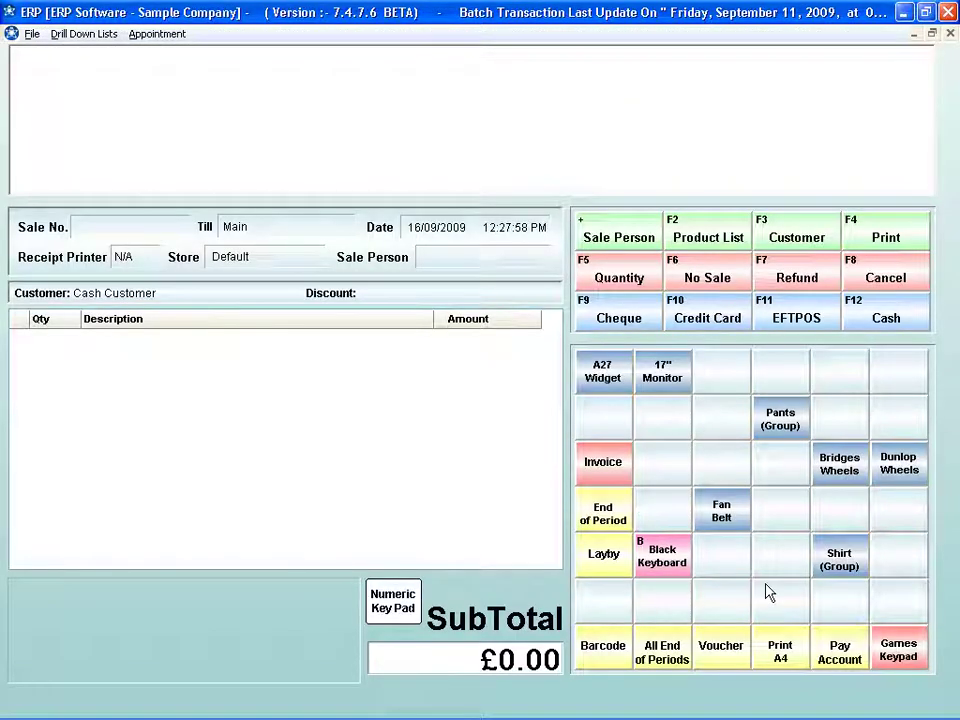
Assign the second listed sales person to the sale, add one Bridgestone Wheels and acknowledge the wheel balance reminder
key("plus")
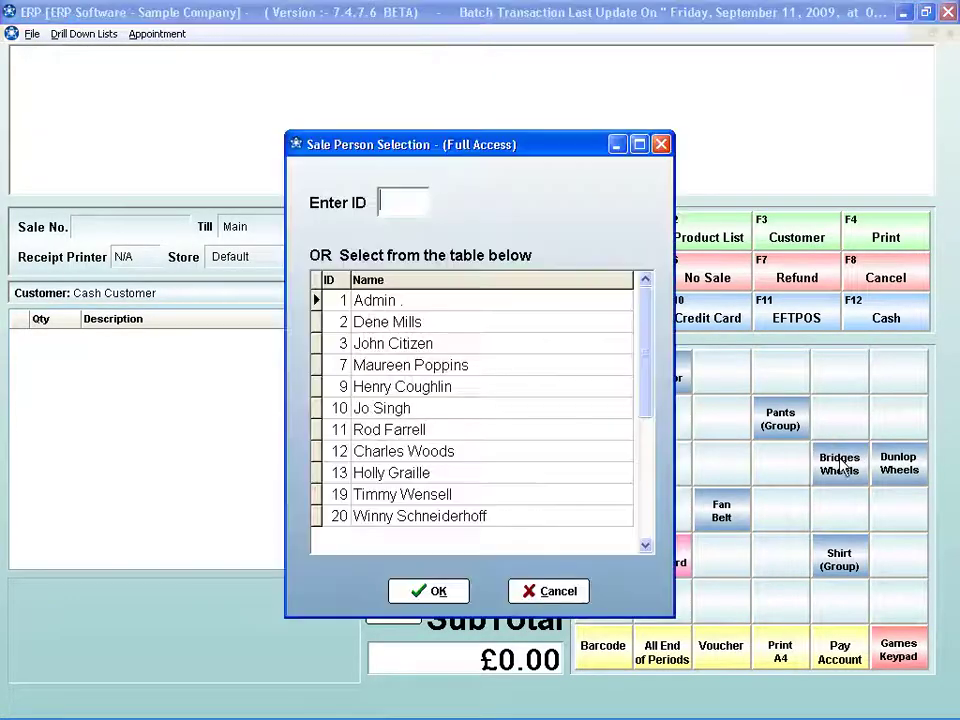
double_click(404, 326)
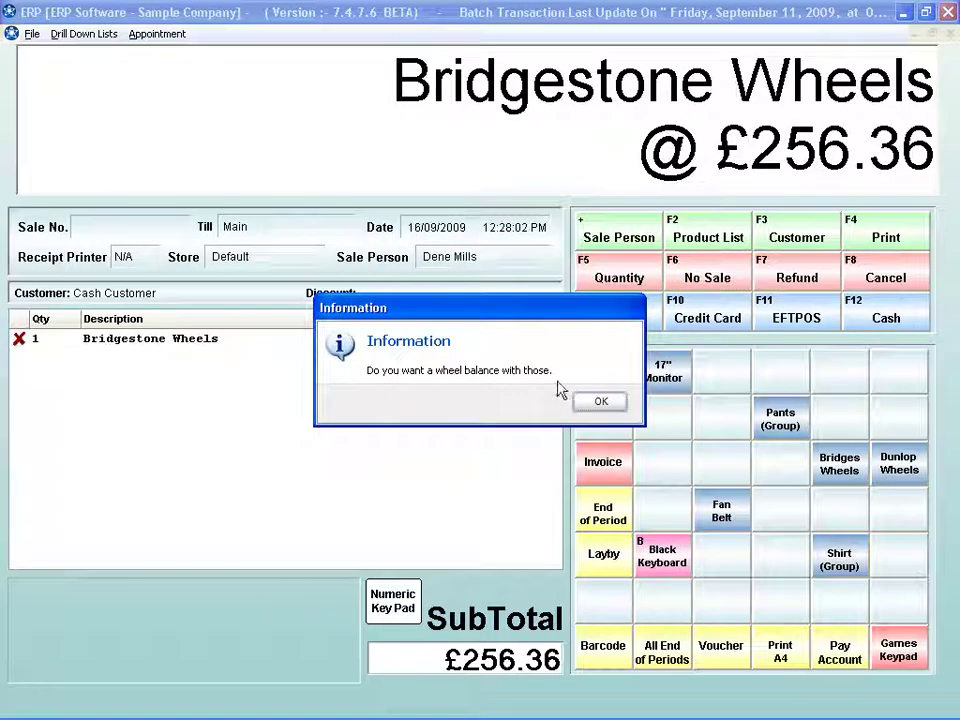
left_click(601, 401)
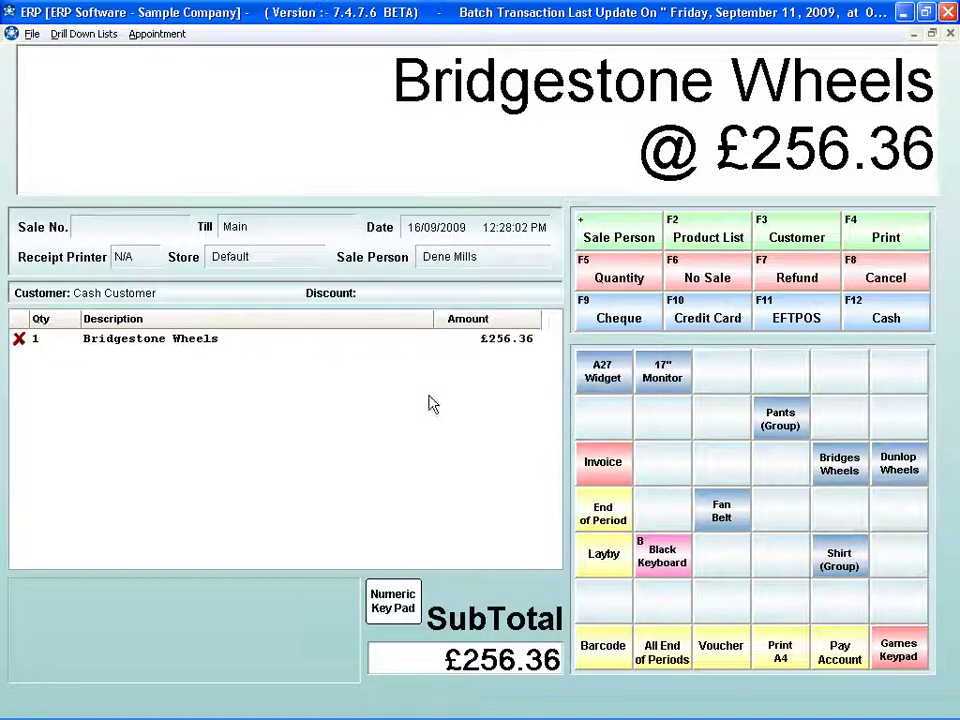
Complete the point-of-sale transaction as a cash payment of £256.36 and enter the customer's post code
left_click(848, 310)
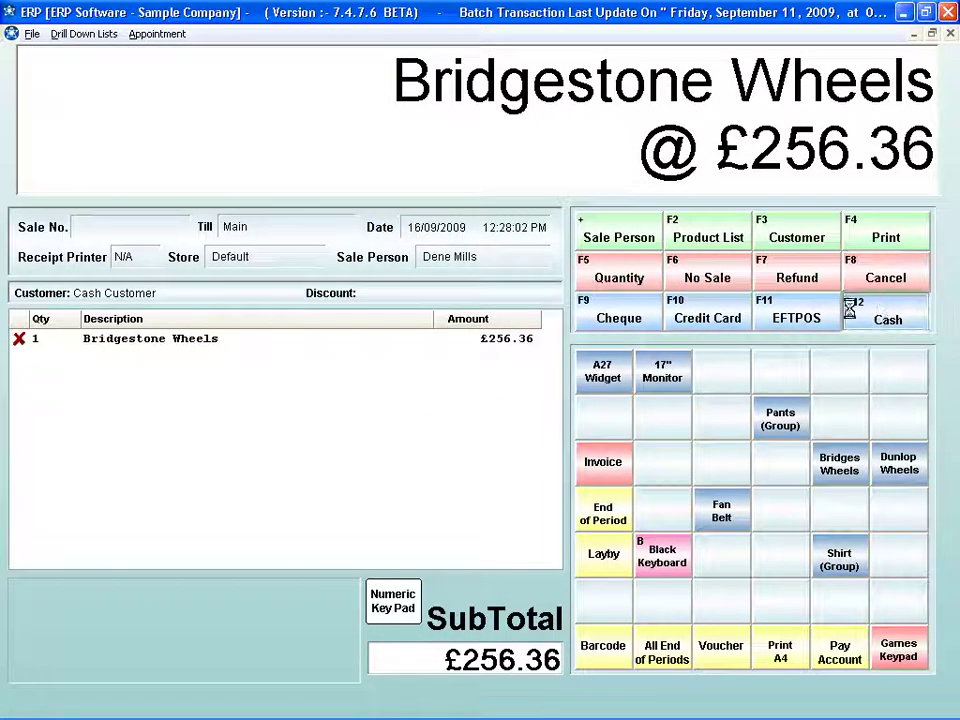
left_click(408, 306)
type("23")
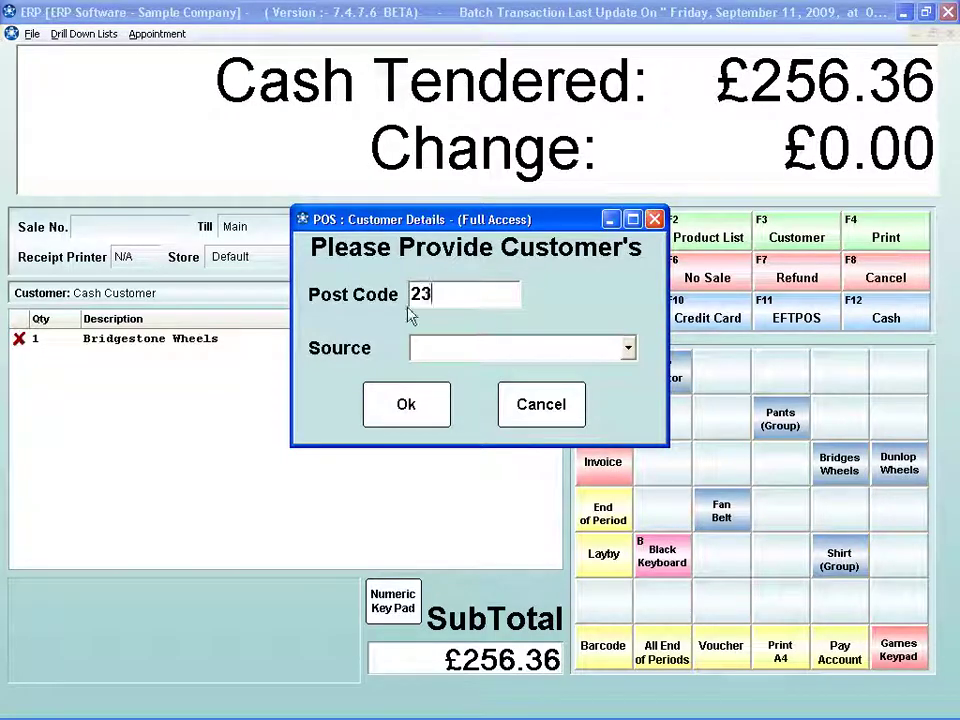
type("2")
left_click(407, 405)
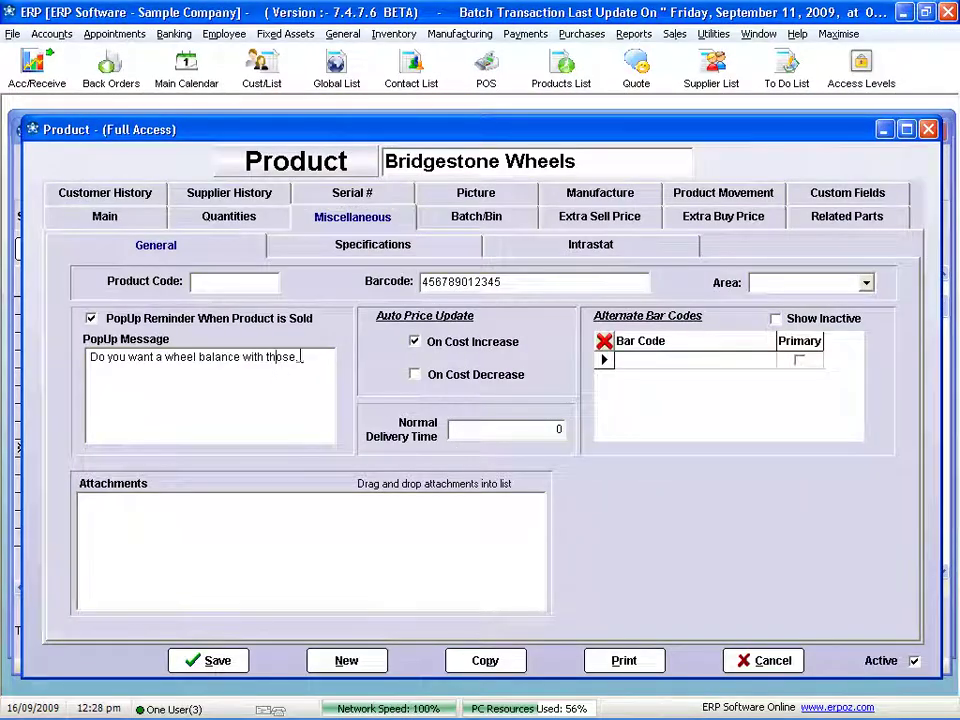
Review the Bridgestone Wheels pop-up message and attach CommissionSpreadSheet2.ods from the desktop to the product record
left_click_drag(301, 357, 88, 357)
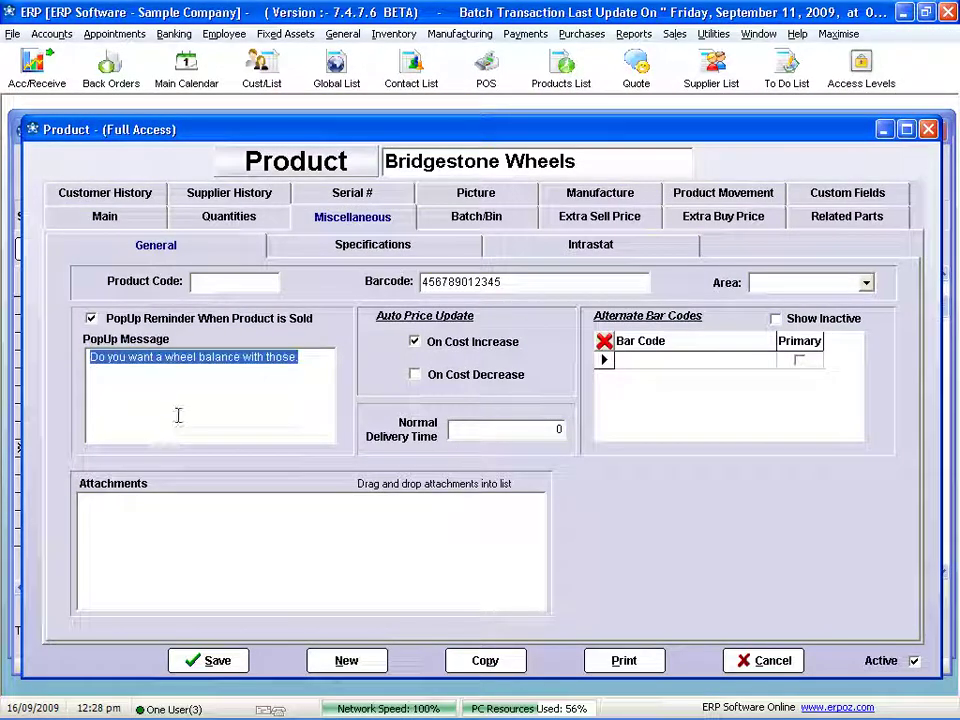
left_click(664, 428)
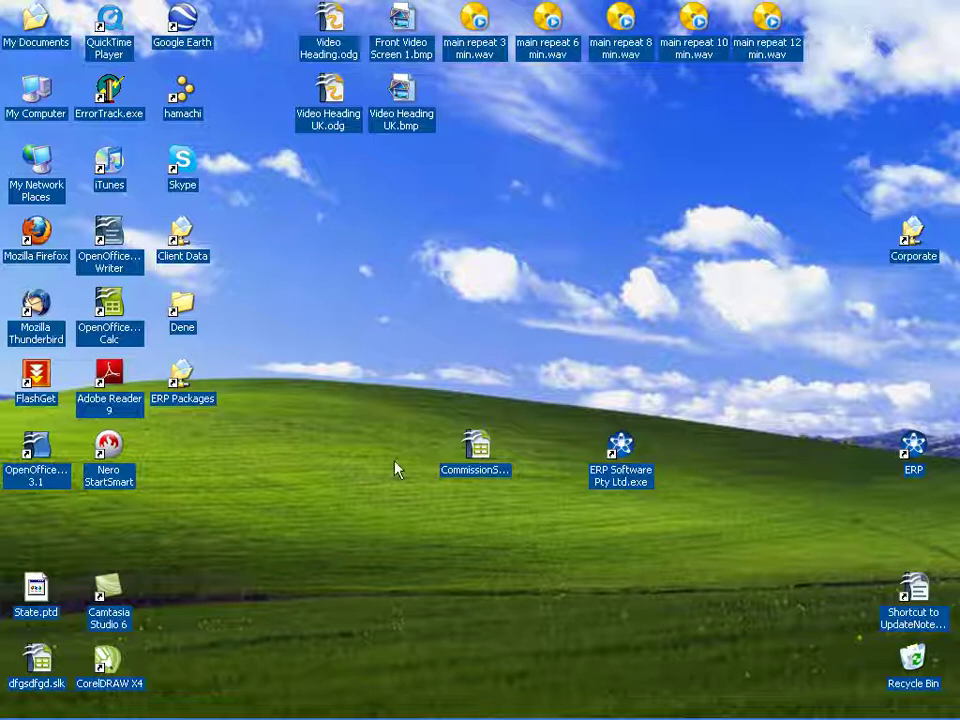
left_click_drag(481, 452, 407, 411)
left_click_drag(380, 717, 380, 570)
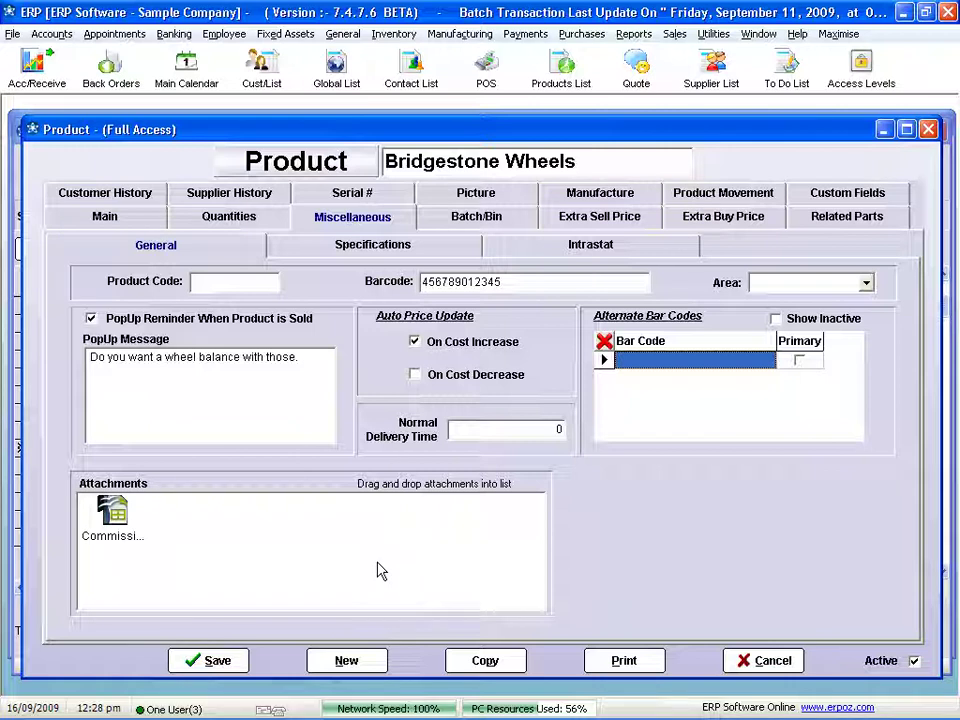
left_click(100, 530)
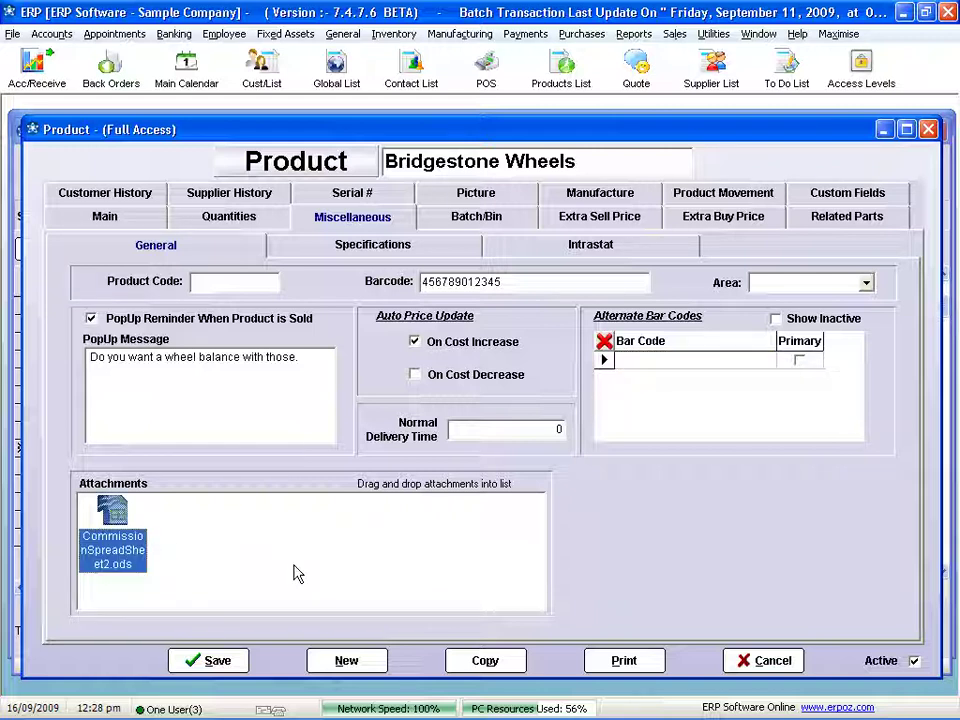
Examine the Bridgestone Wheels batch details, the transactions behind the batch expiring 31/07/2009 and one linked invoice
left_click(445, 219)
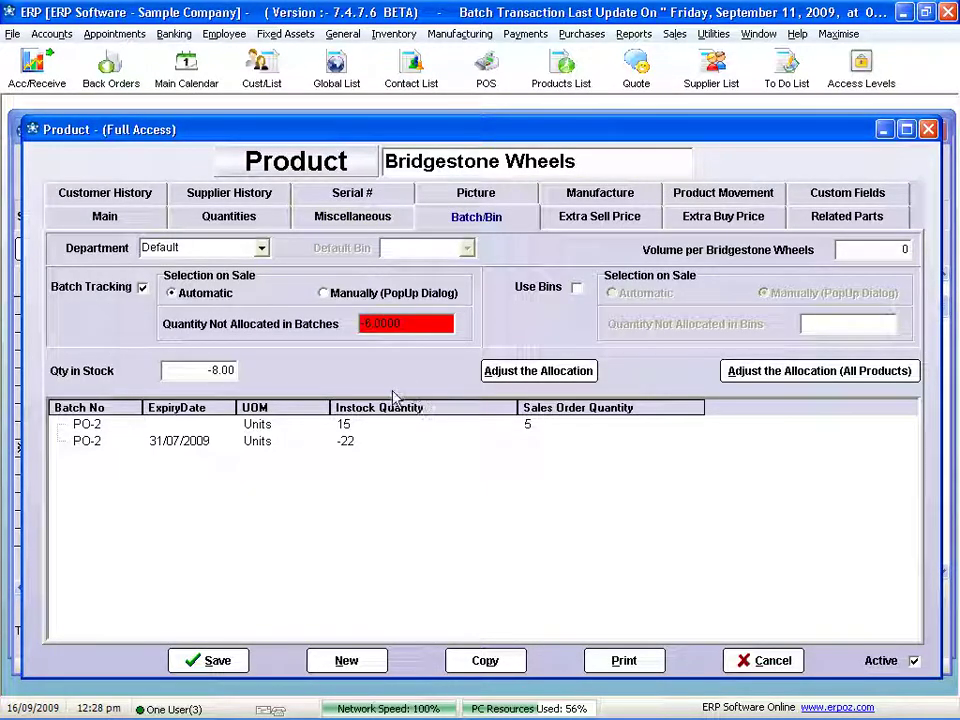
left_click(232, 446)
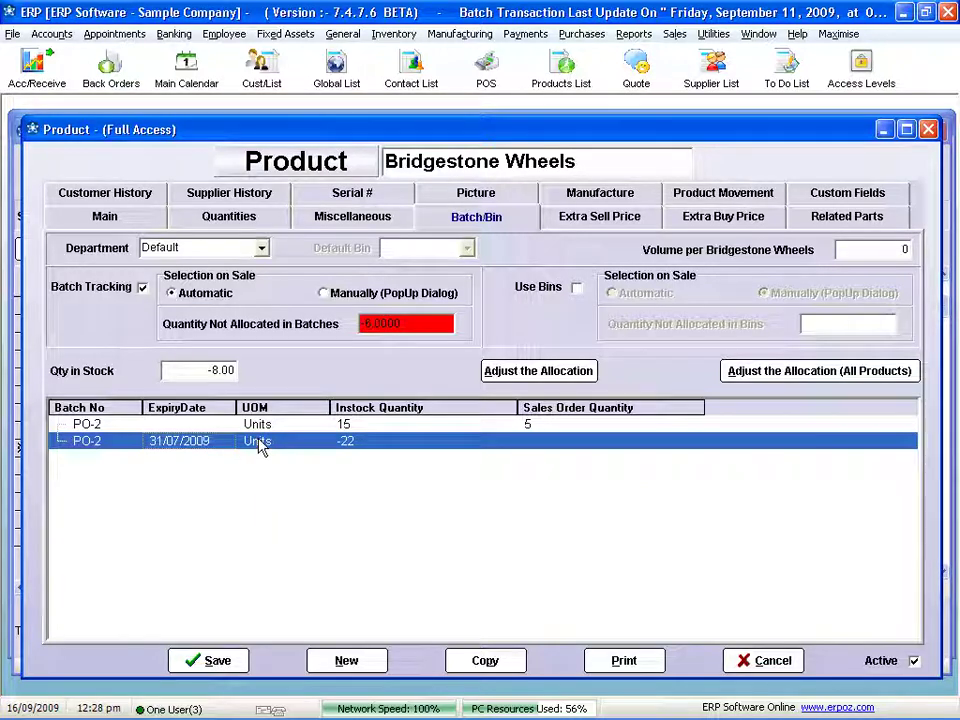
double_click(258, 447)
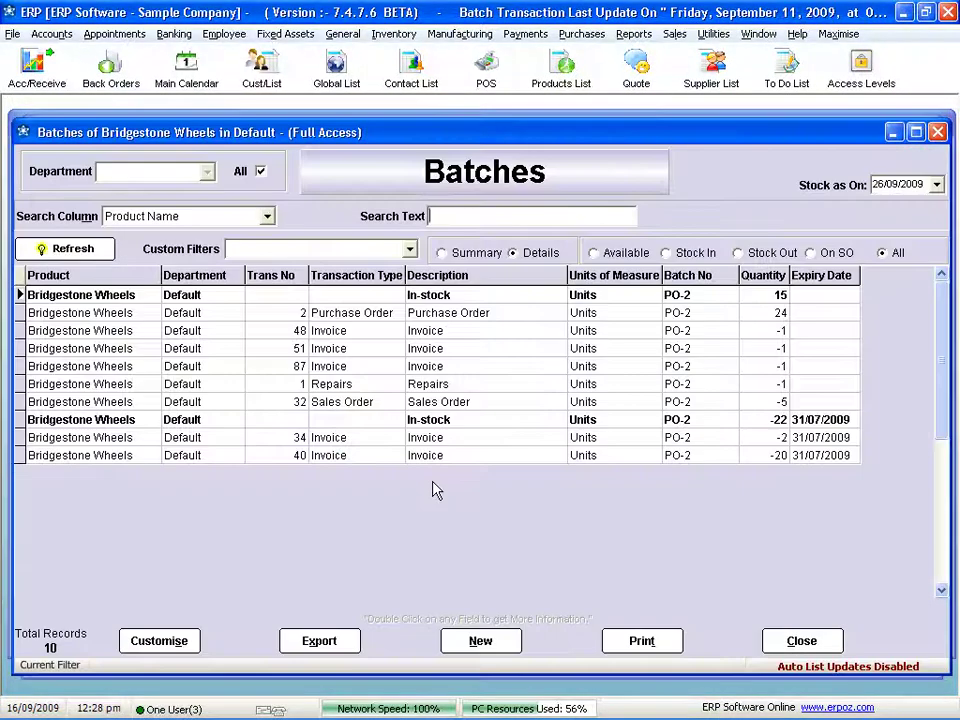
double_click(439, 366)
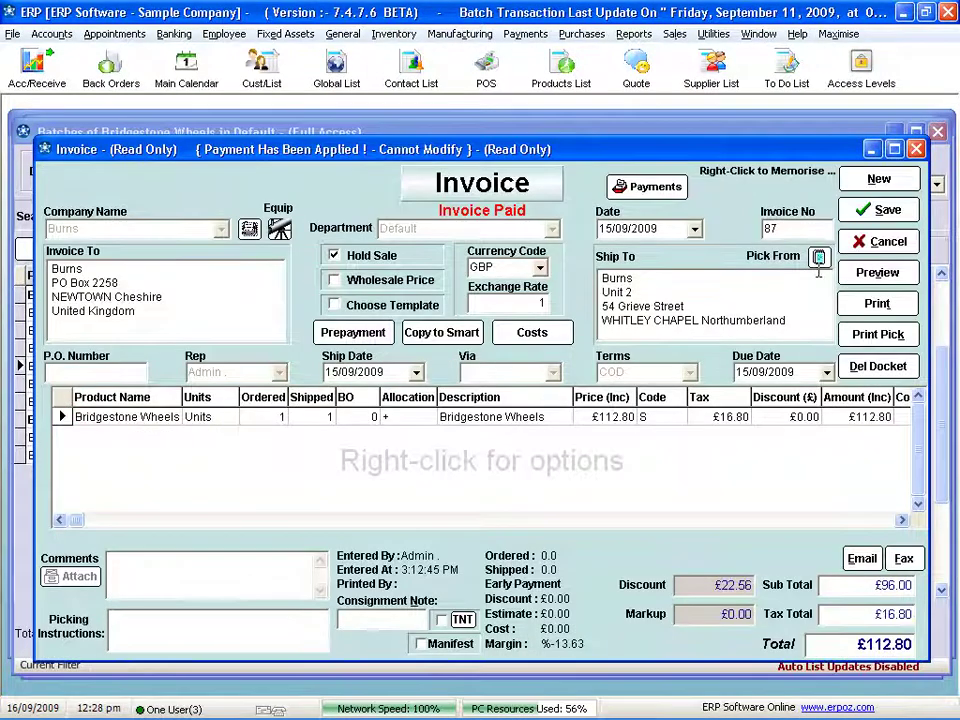
left_click(888, 242)
left_click(805, 640)
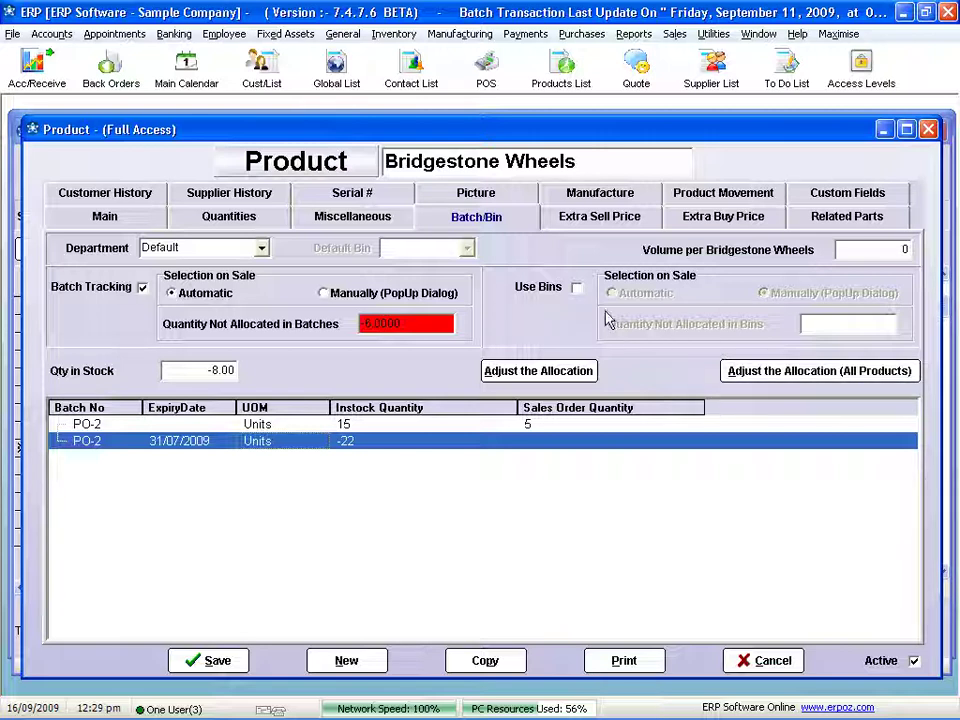
Review the extra sell prices, extra buy prices and related parts of Bridgestone Wheels
left_click(598, 220)
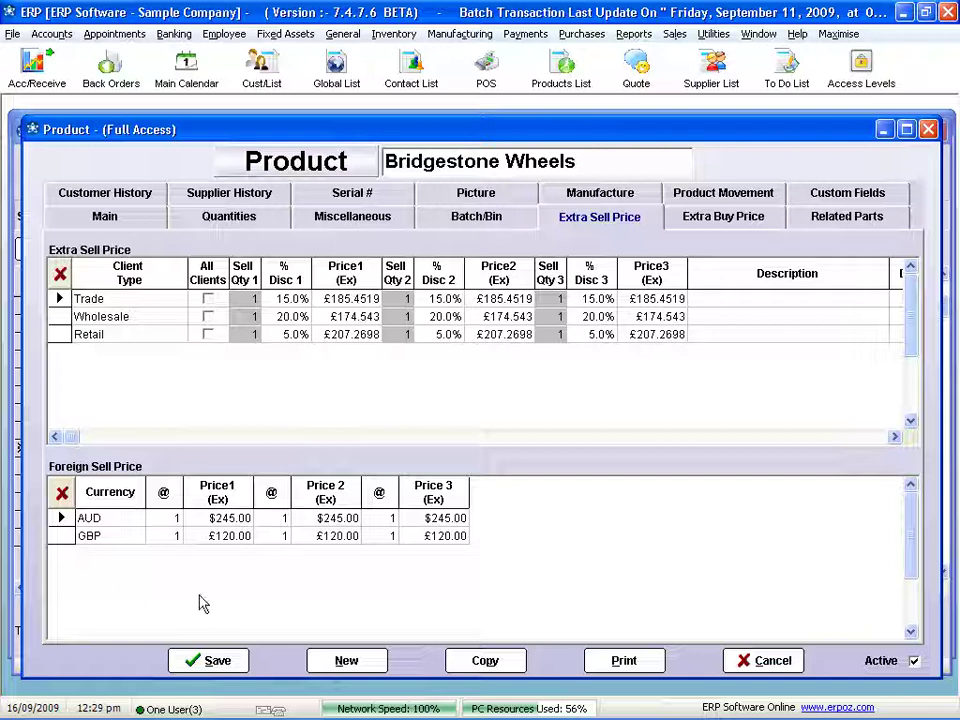
left_click(733, 220)
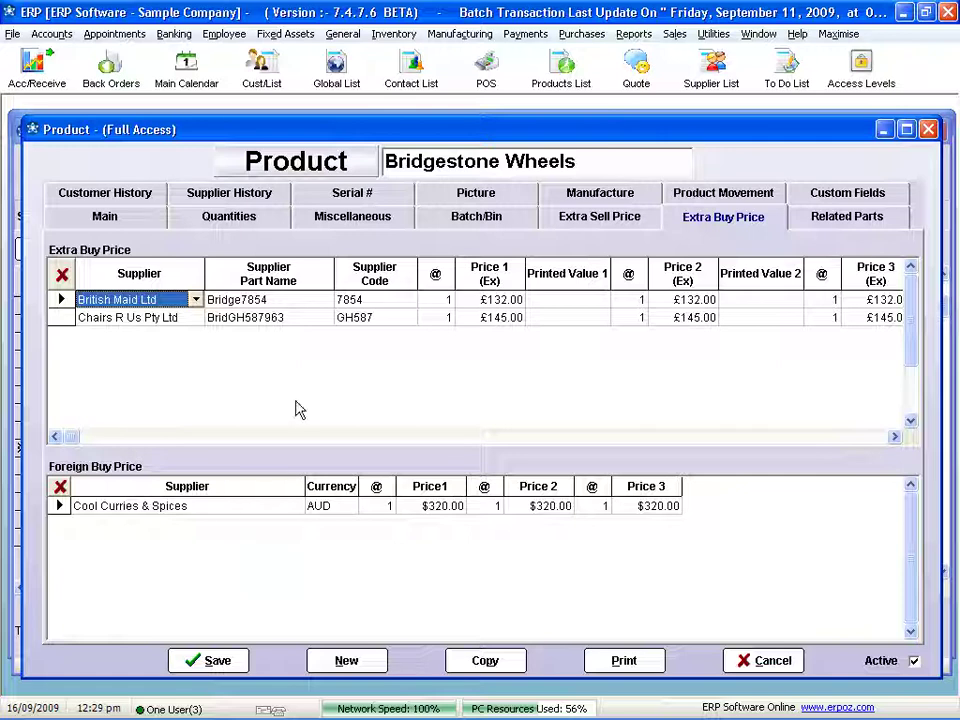
left_click(856, 224)
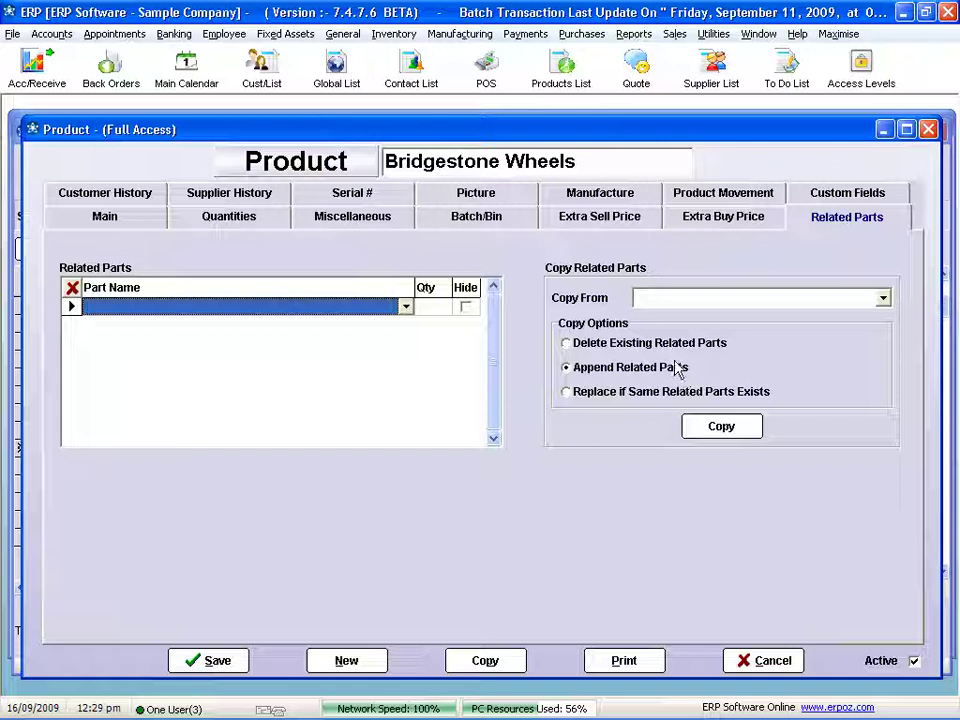
Examine the customer history of Bridgestone Wheels and the invoice behind one of its sales
left_click(122, 197)
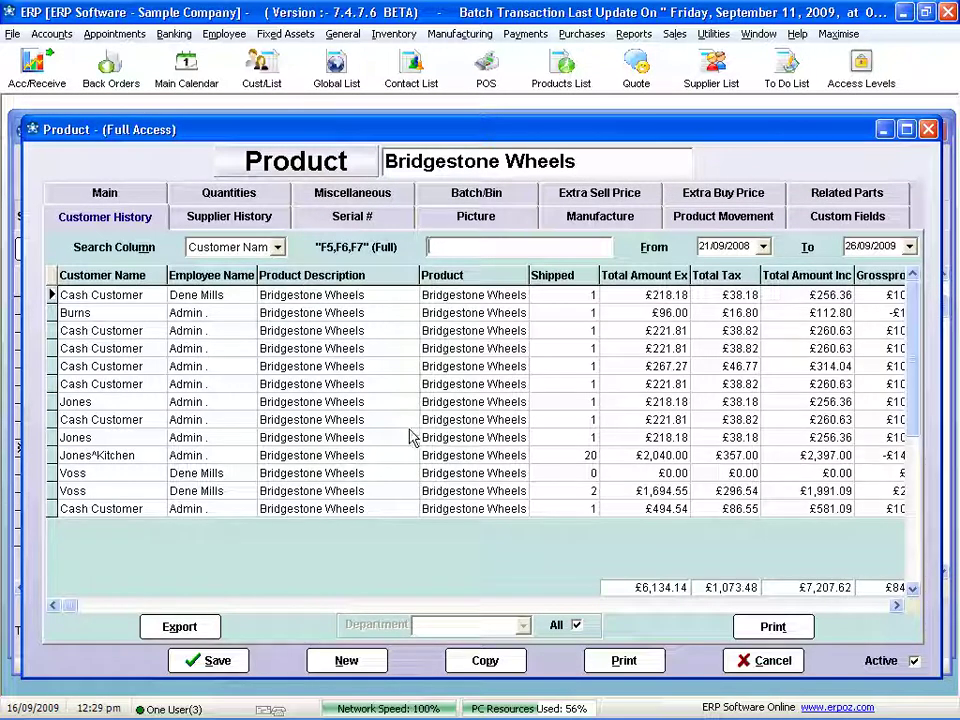
left_click(348, 402)
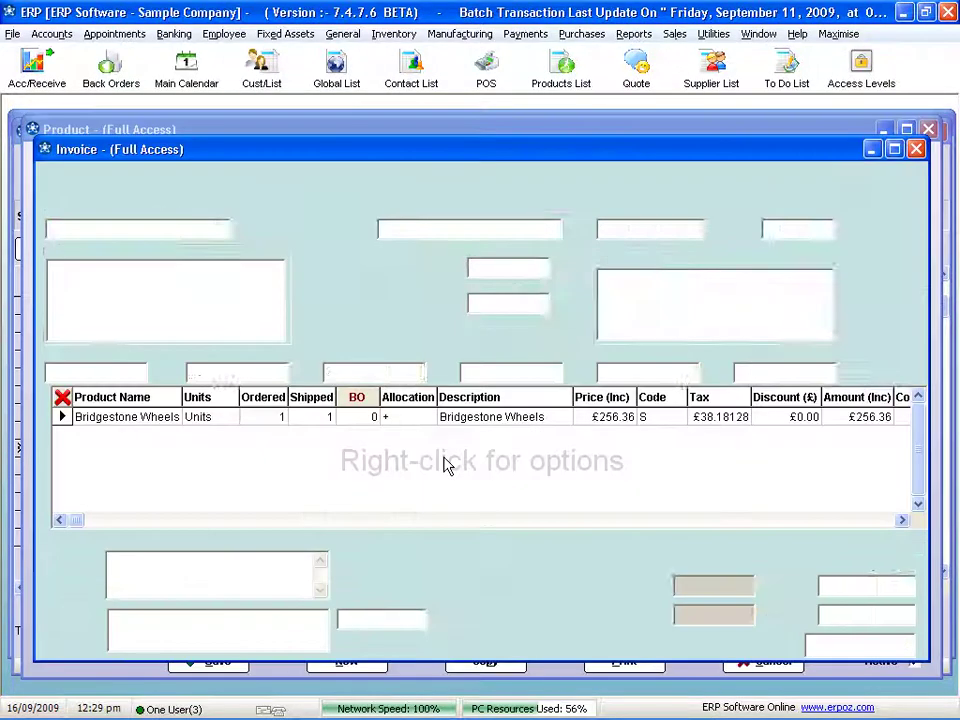
left_click(877, 243)
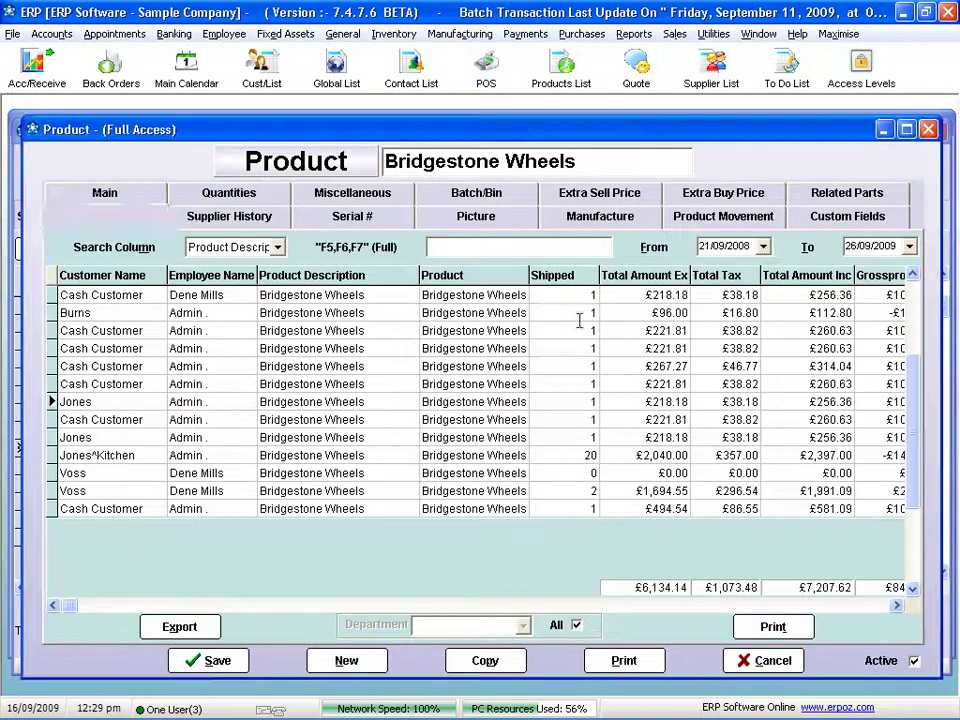
Examine the supplier history of Bridgestone Wheels and the purchase order behind its second entry
left_click(272, 226)
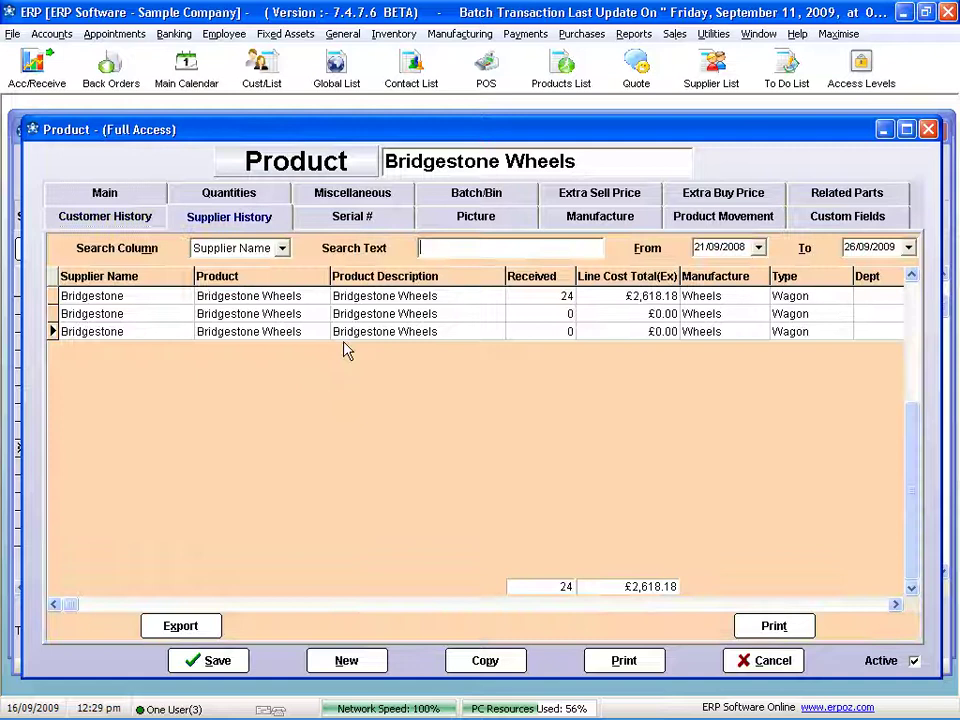
double_click(381, 314)
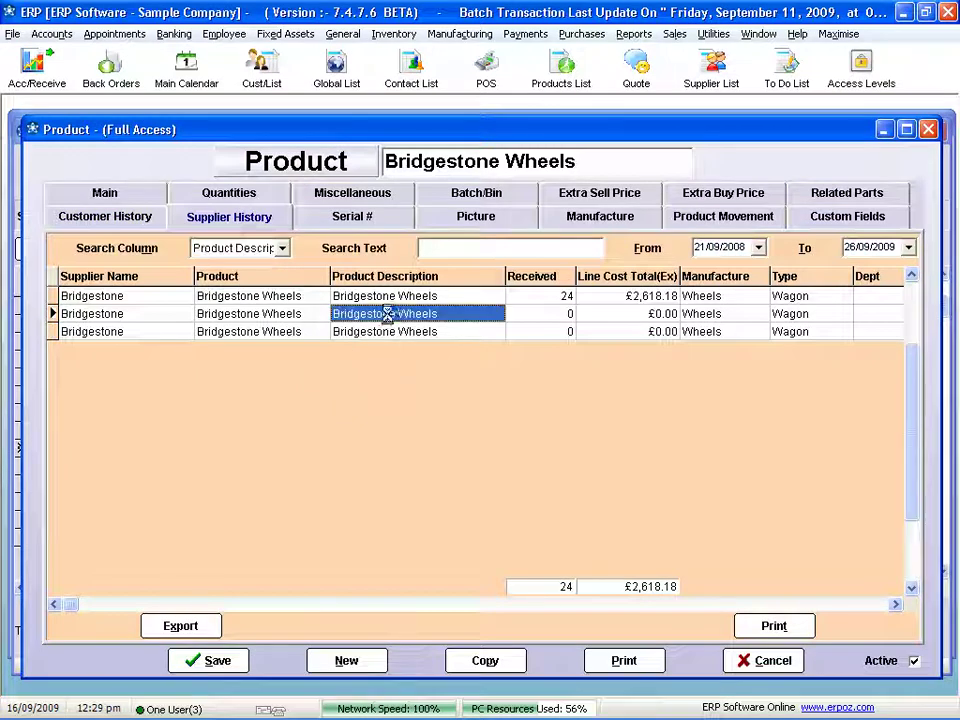
left_click(880, 235)
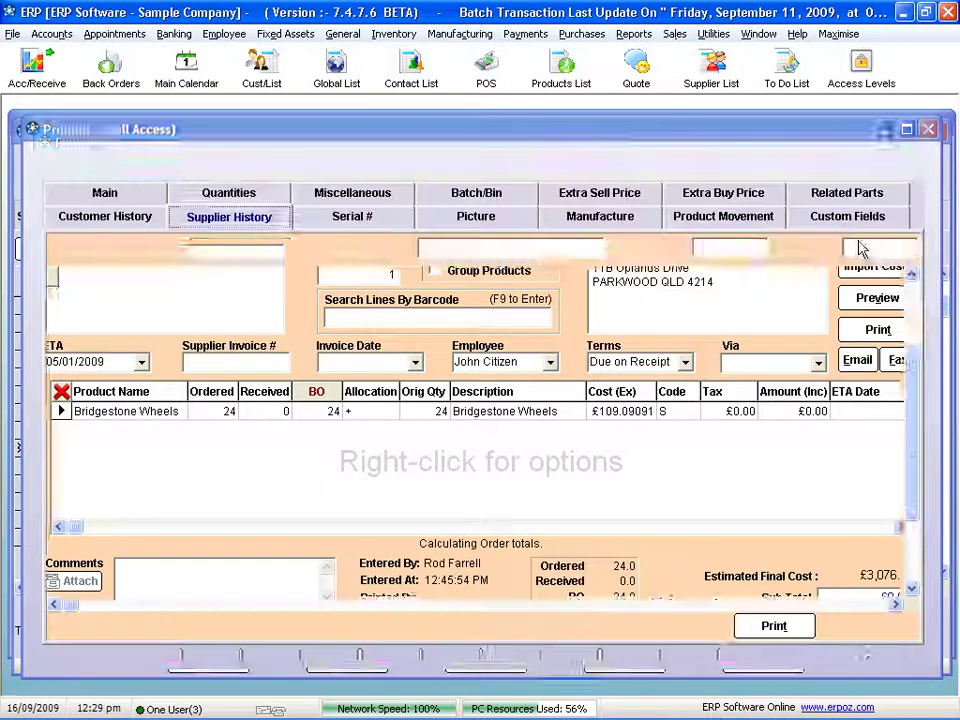
Review the serial number, picture, purchases movement and custom field details of Bridgestone Wheels
left_click(352, 216)
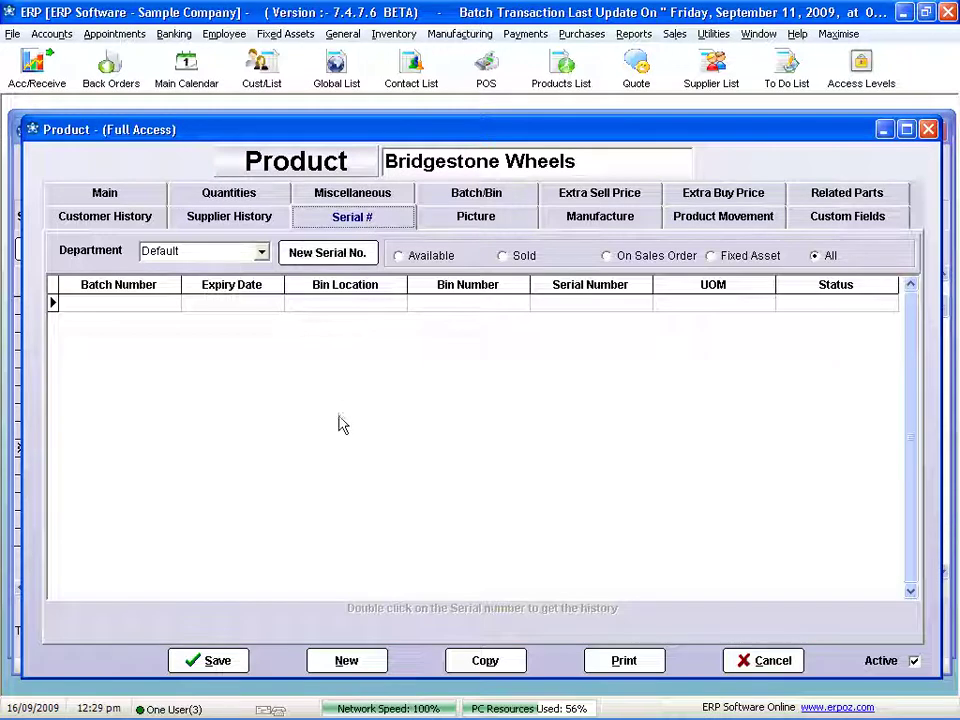
left_click(476, 222)
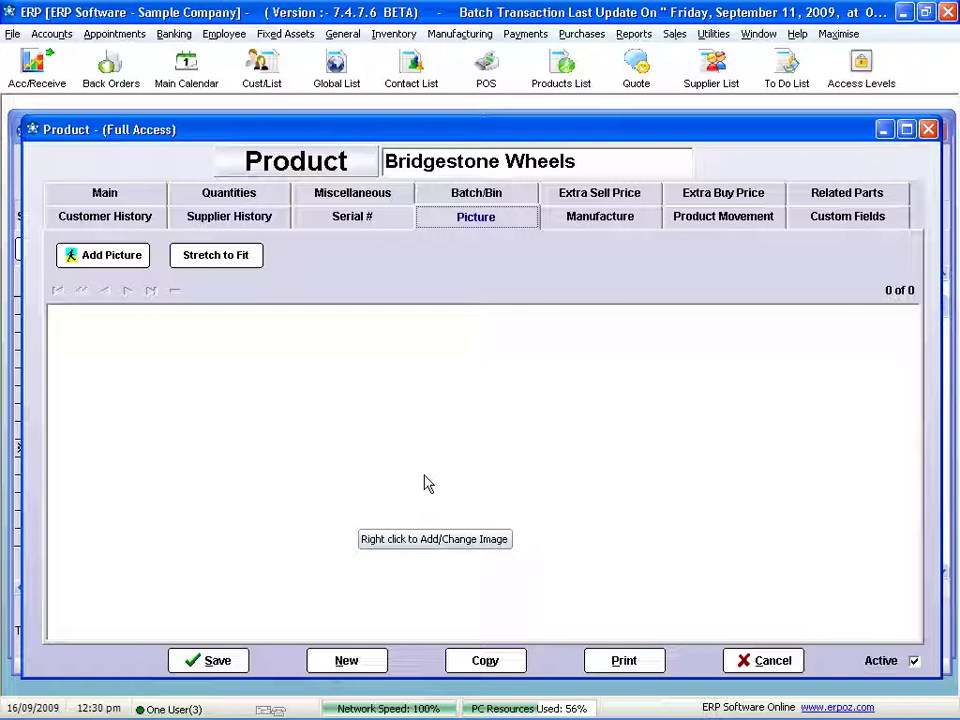
left_click(720, 222)
left_click(454, 250)
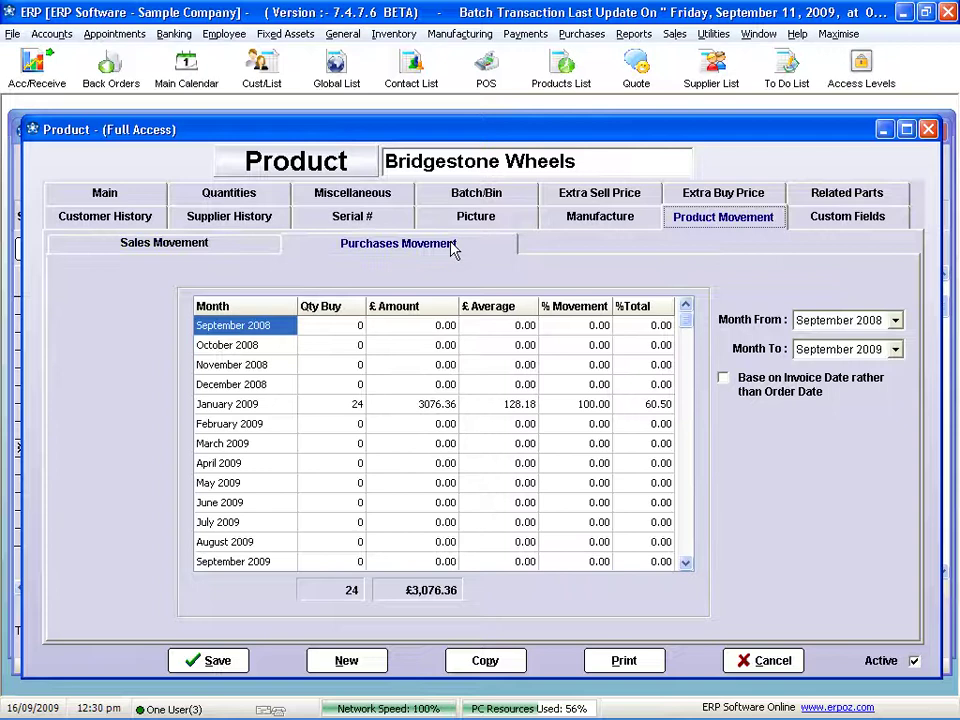
left_click(847, 216)
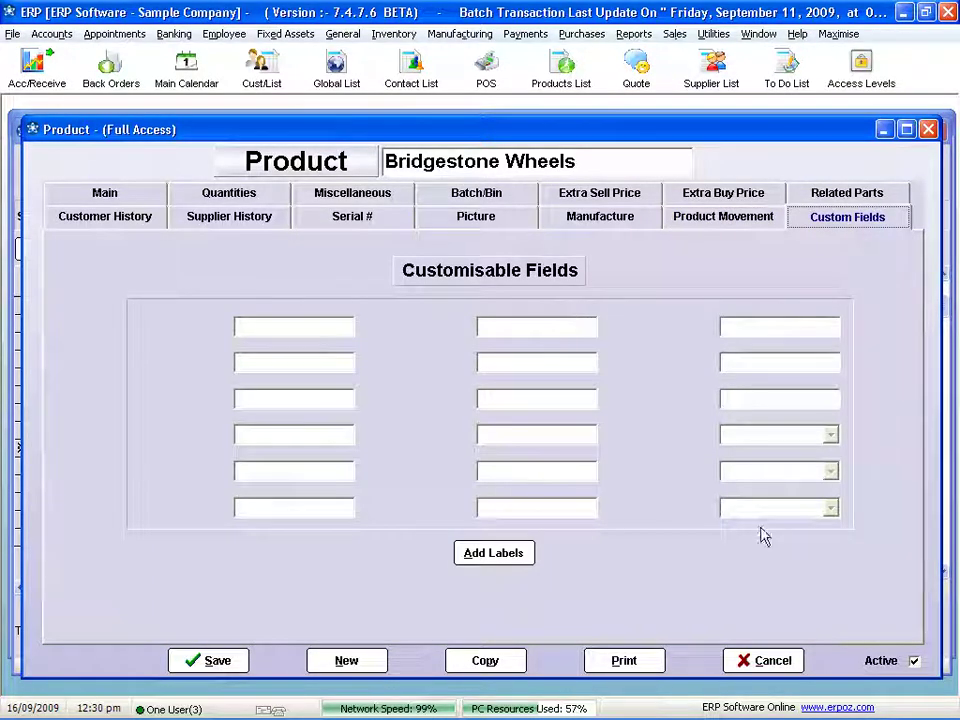
Save the Bridgestone Wheels record and switch from the full Product List to the Express Product List
left_click(242, 660)
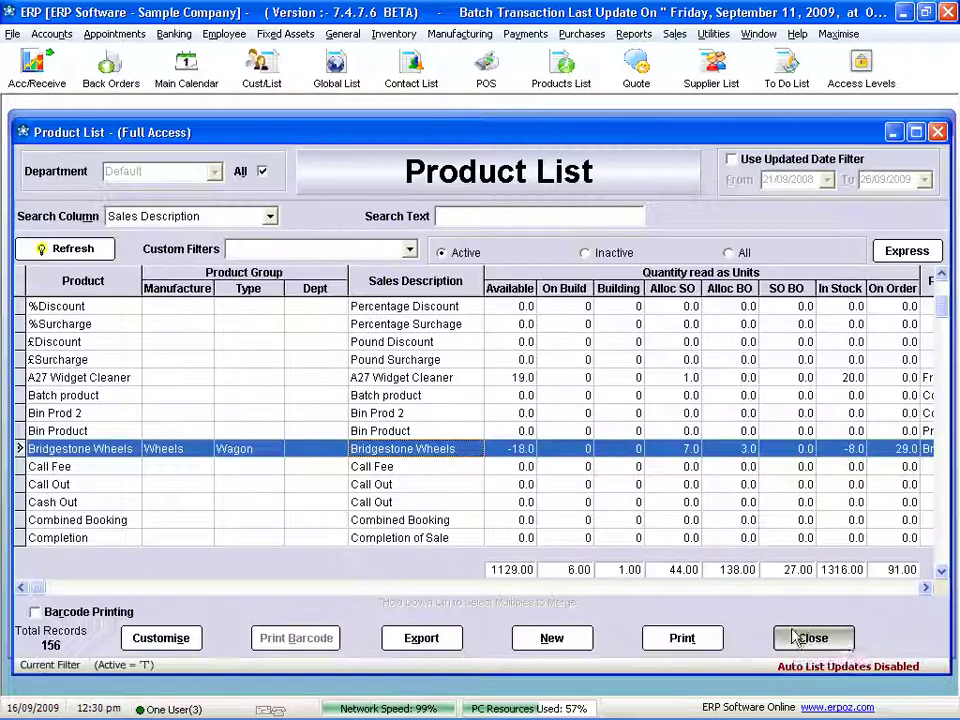
left_click(799, 636)
left_click(243, 590)
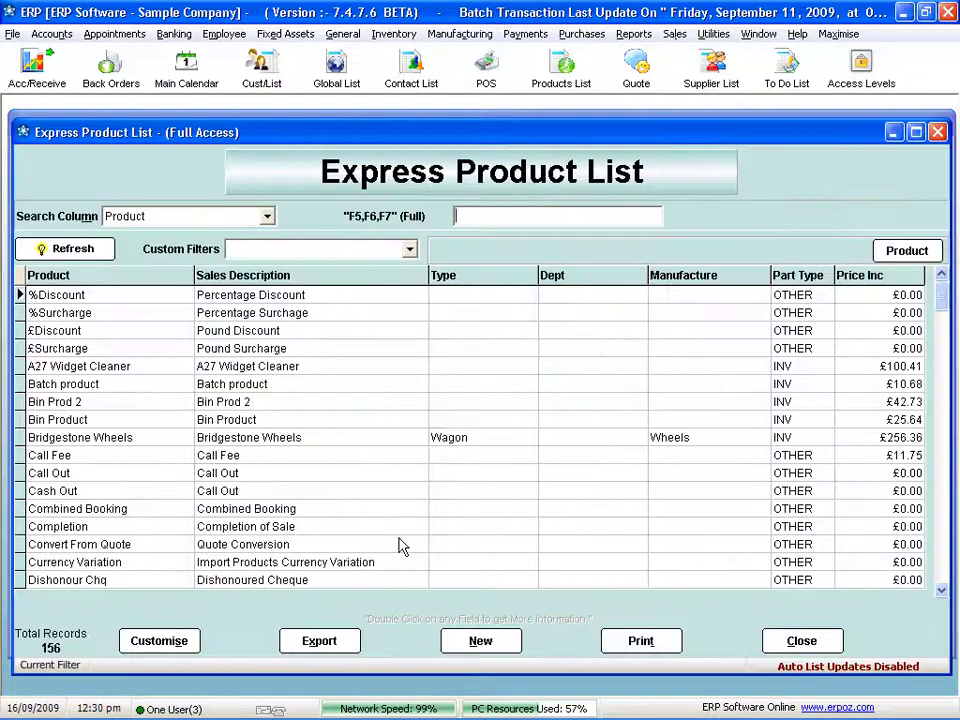
Search the Express Product List for "wa" and examine the Wagon product's manufacturing tree, including its quantity, cost and price columns
type("wa")
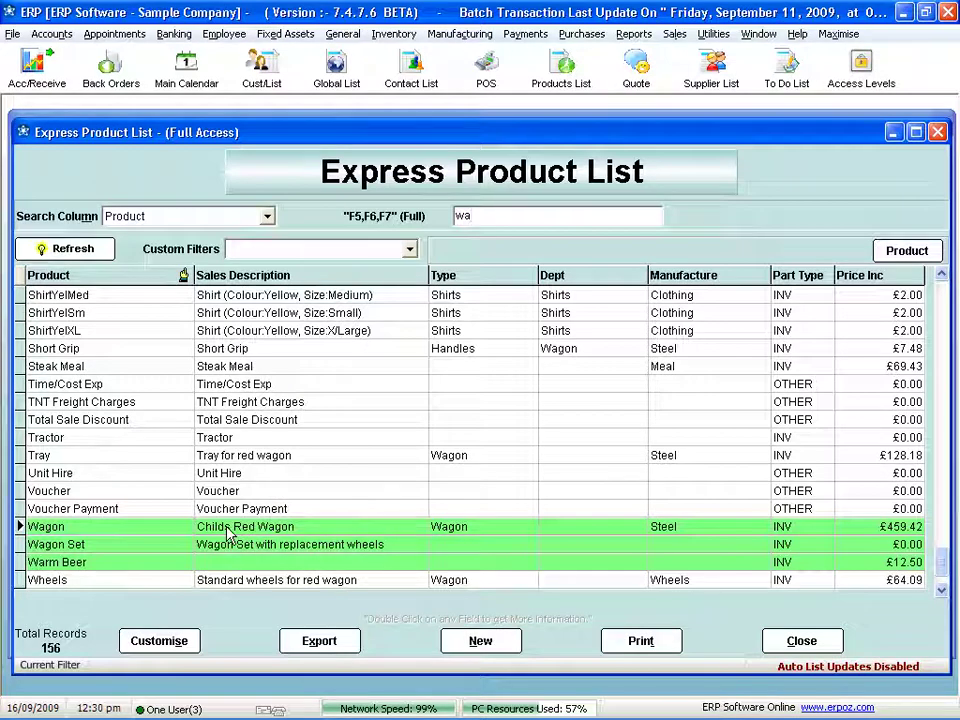
double_click(228, 536)
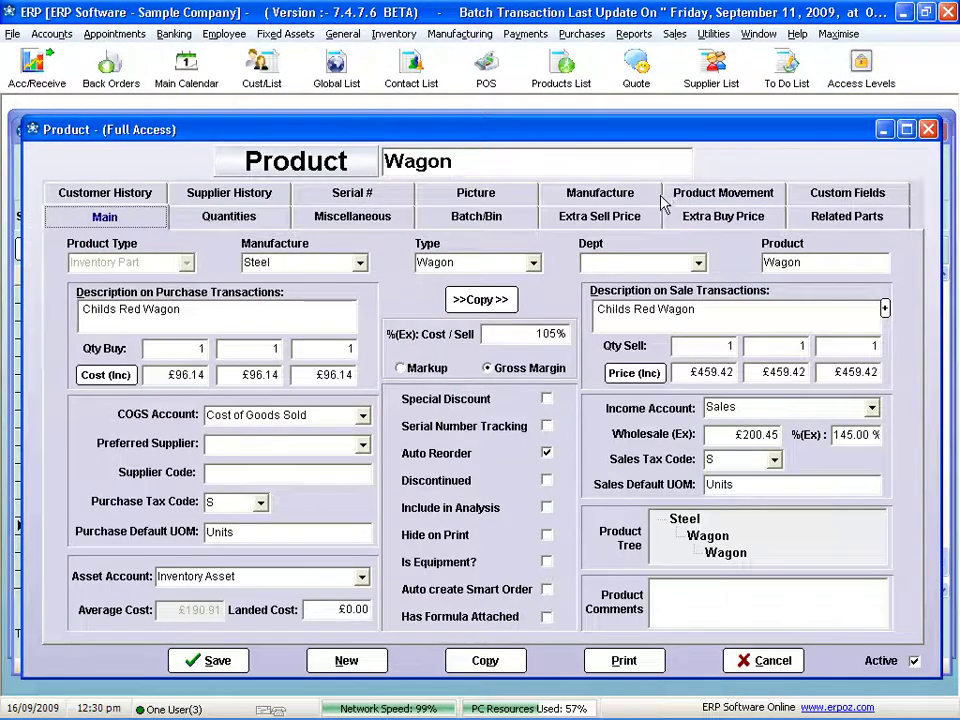
left_click(656, 200)
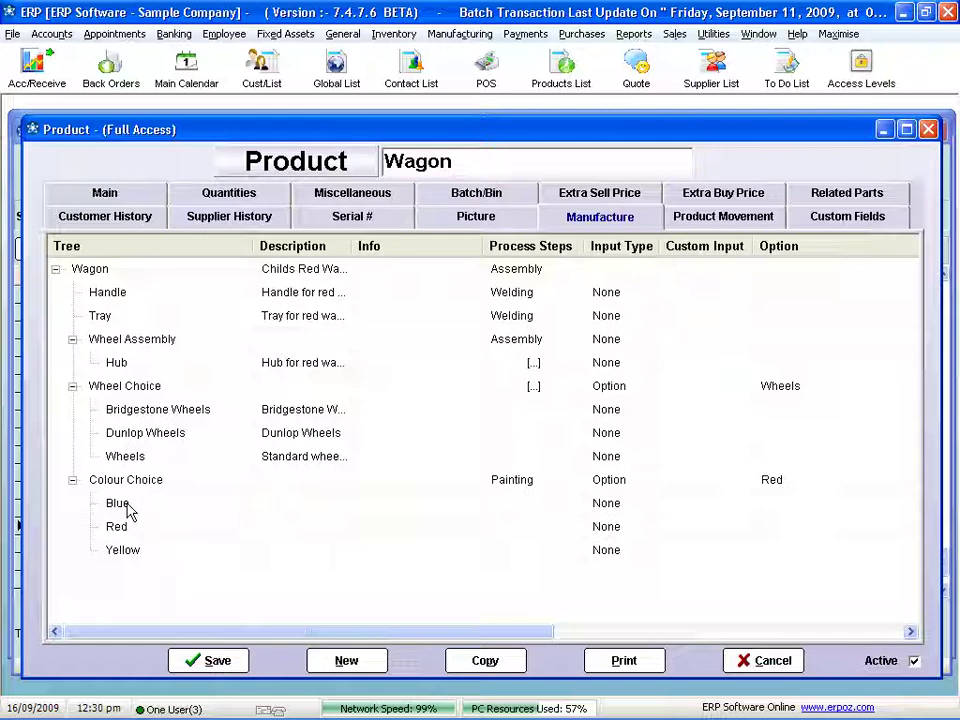
left_click_drag(341, 632, 657, 642)
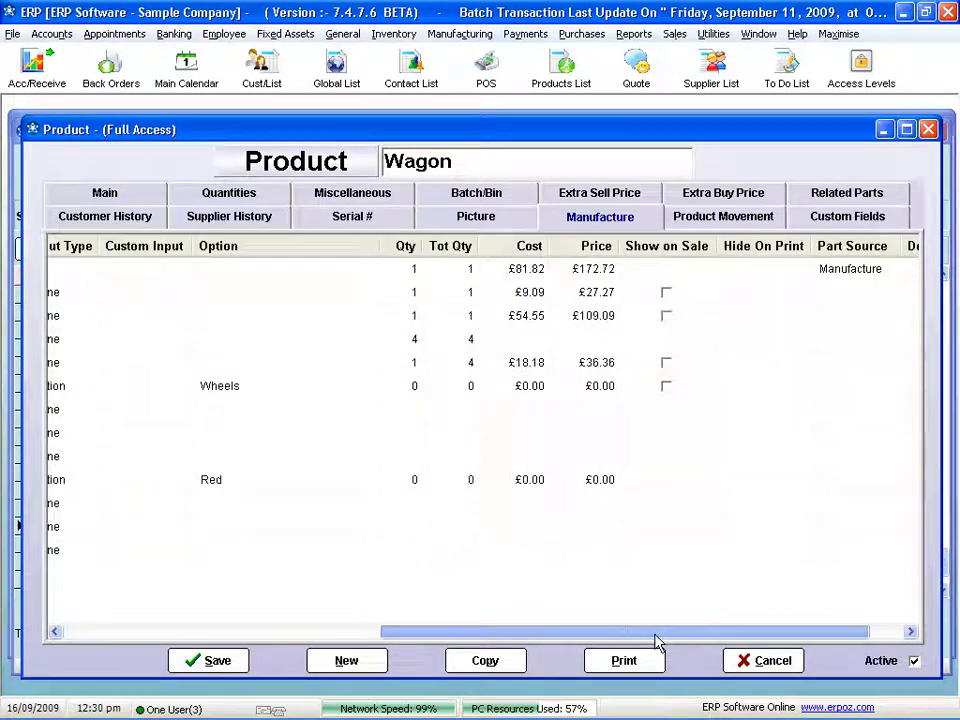
left_click(768, 661)
left_click(542, 403)
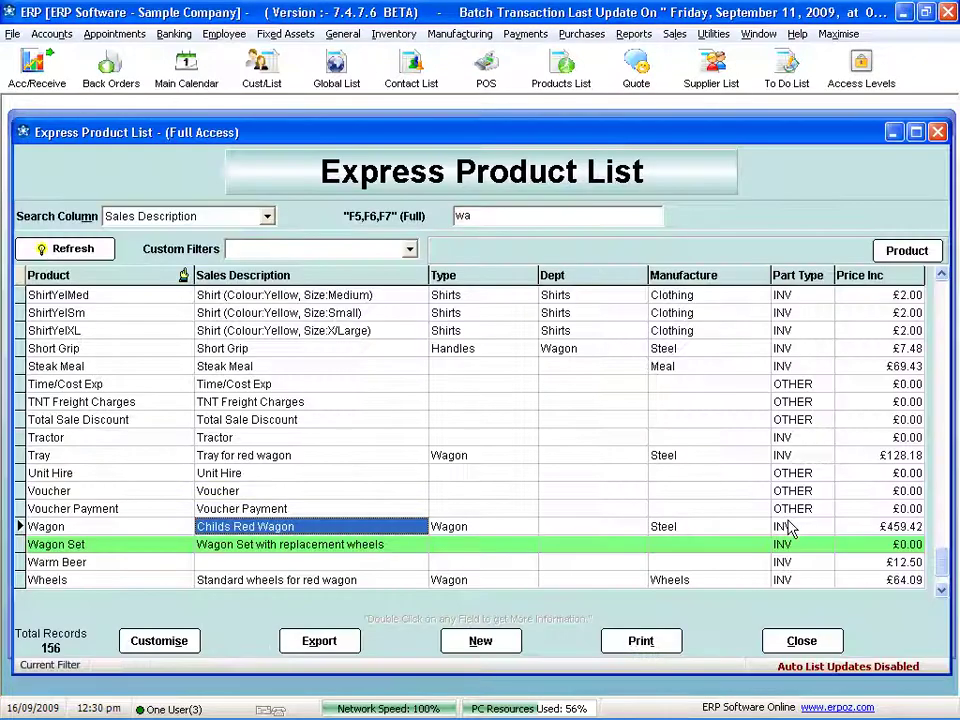
Close the Express Product List, open the full Product List and limit it to the Burleigh department
left_click(800, 641)
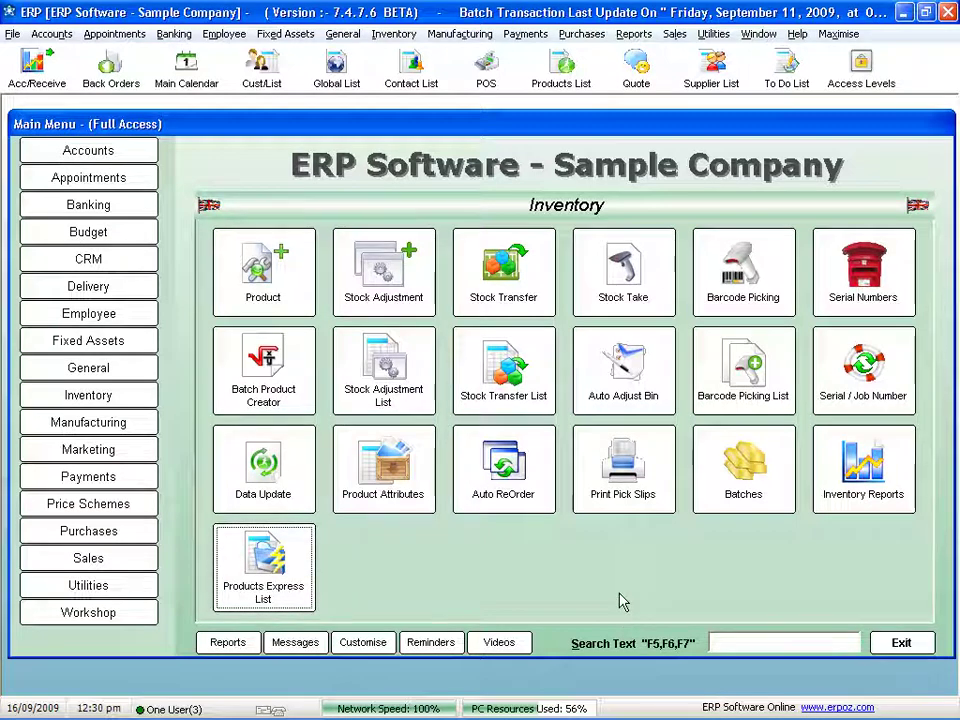
left_click(561, 70)
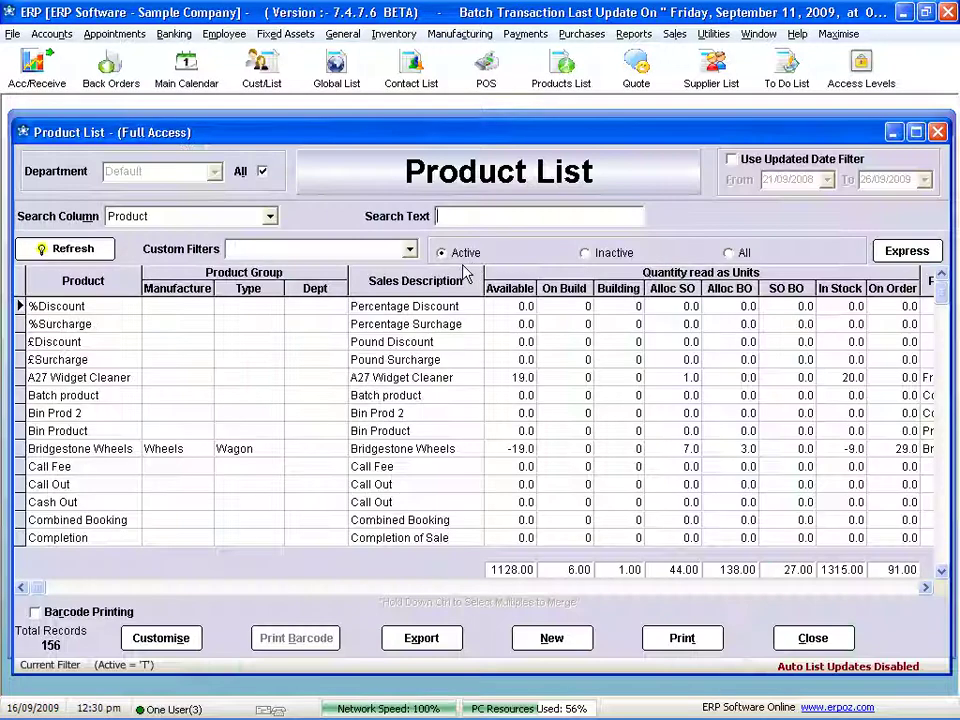
left_click(262, 171)
left_click(214, 172)
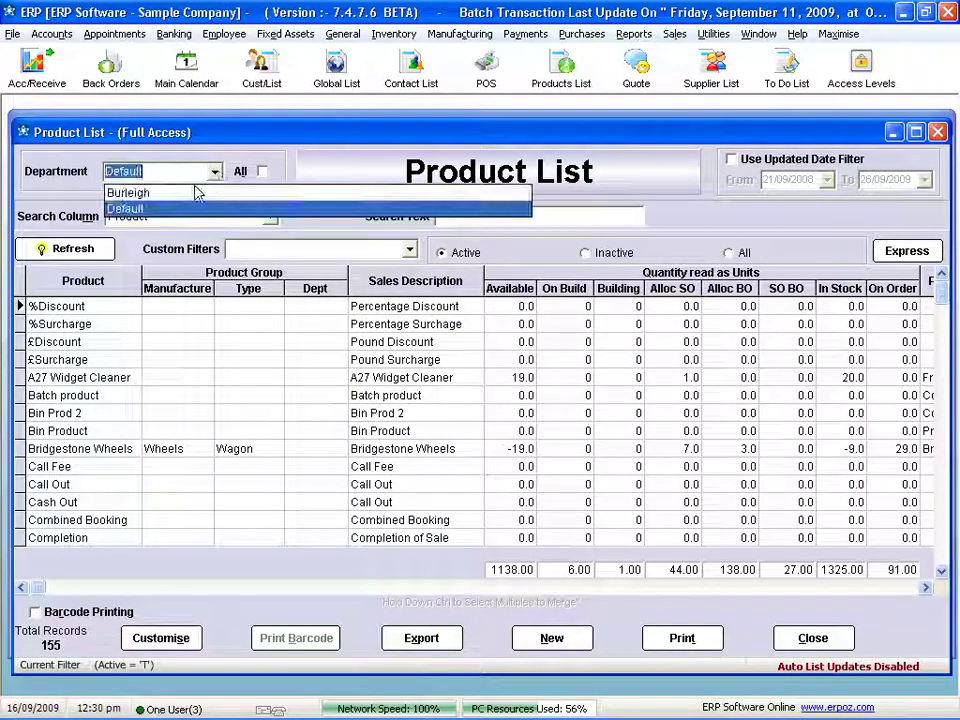
left_click(189, 194)
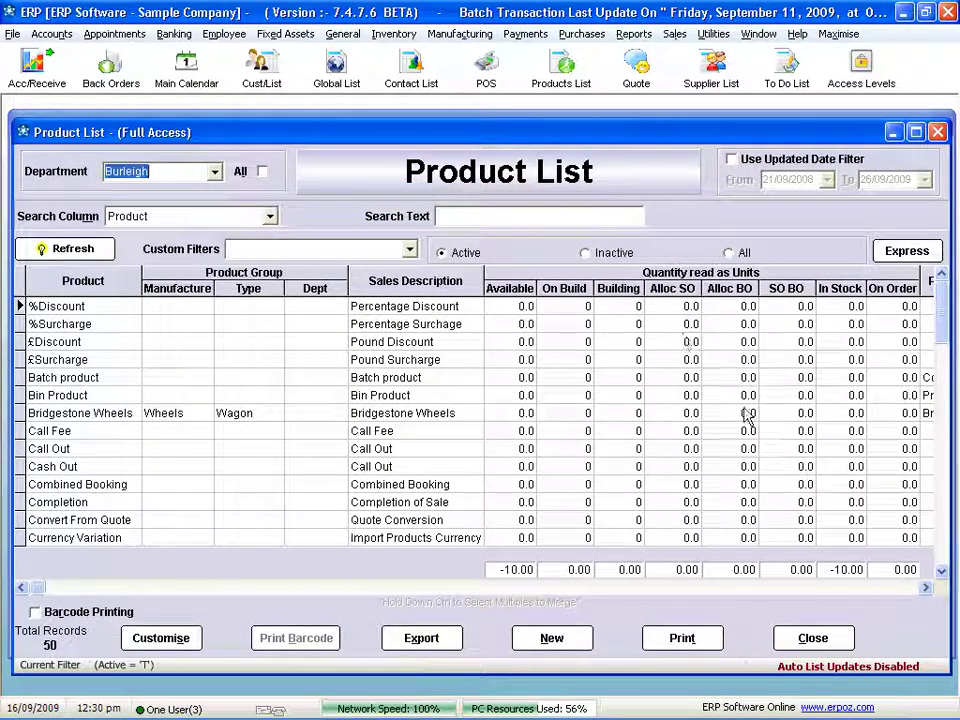
Review the Product List quantities for the Default department, and close the list
left_click(214, 172)
left_click(189, 208)
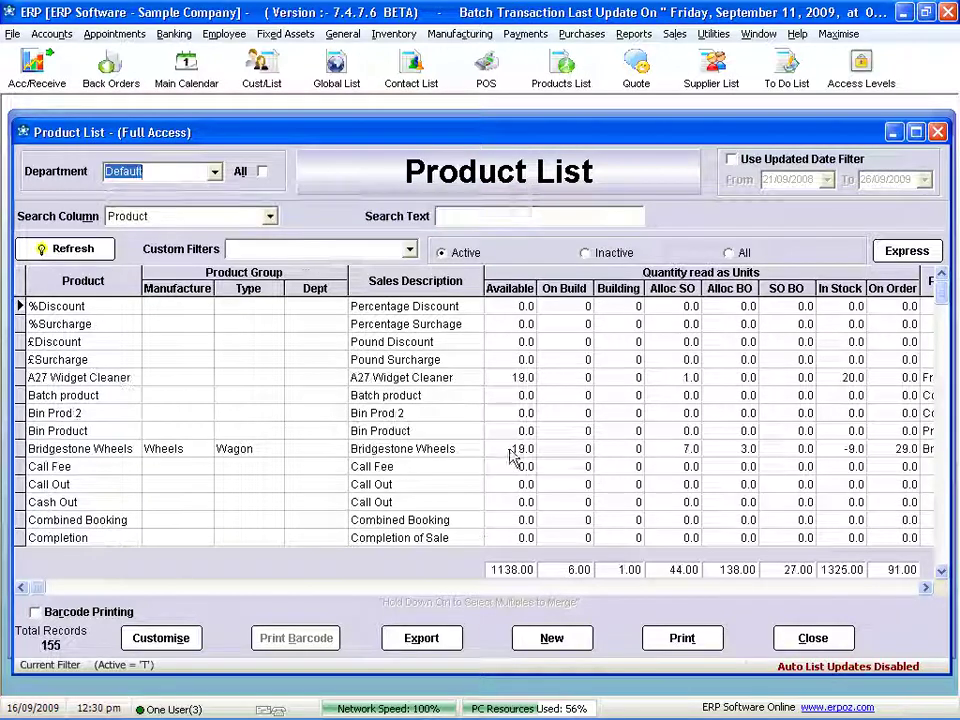
left_click(818, 640)
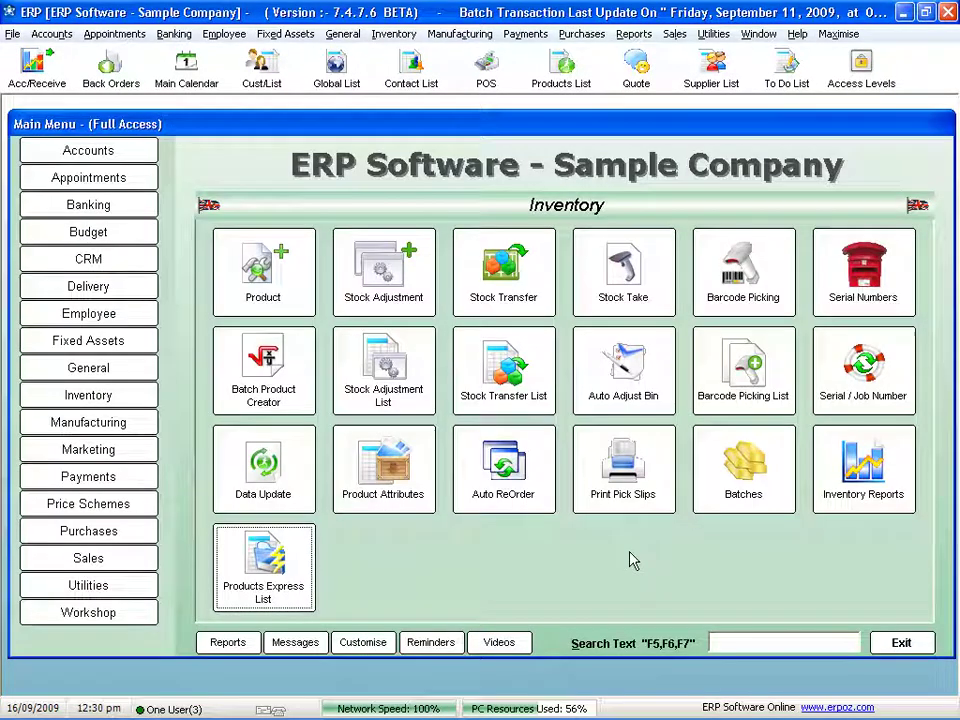